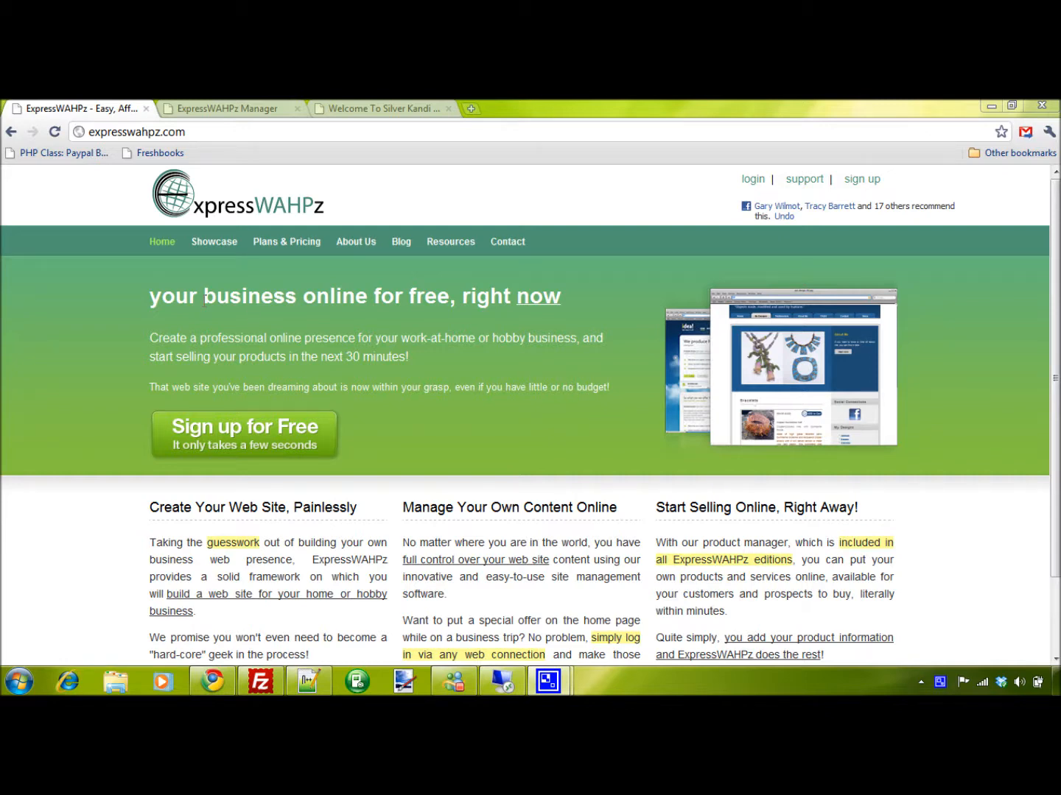
Open the about page from the site manager's Standard Pages for editing
{"action": "key", "text": "ctrl+Tab"}
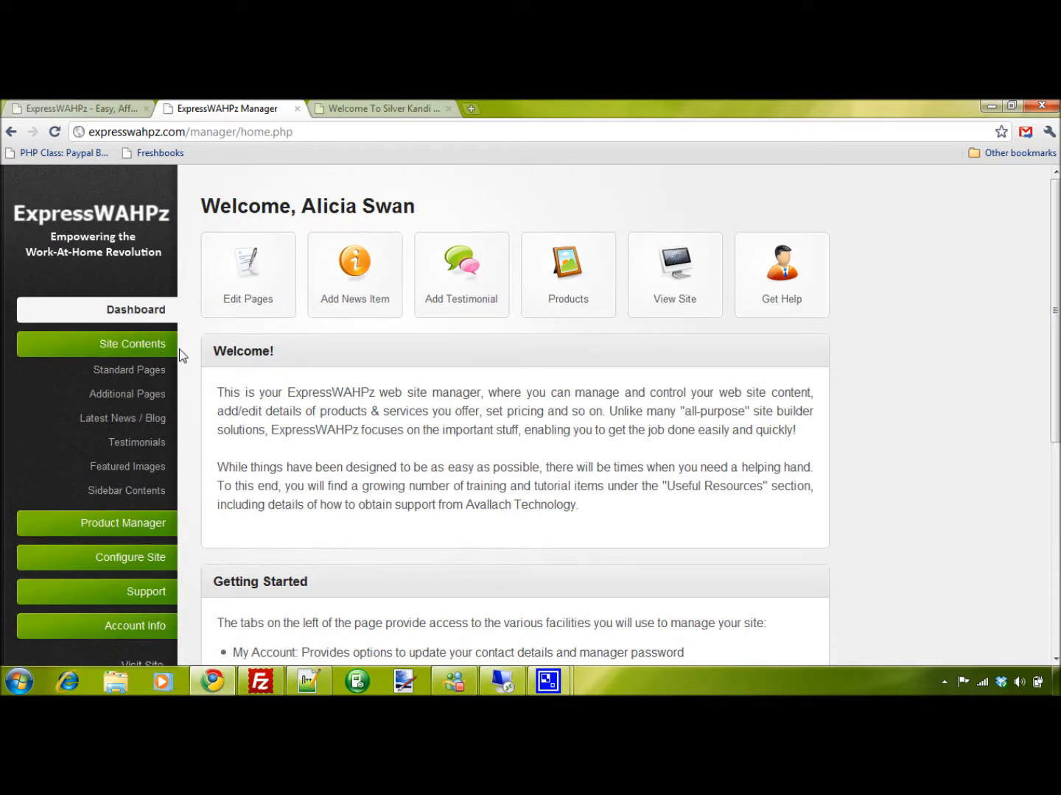
{"action": "left_click", "coordinate": [130, 376]}
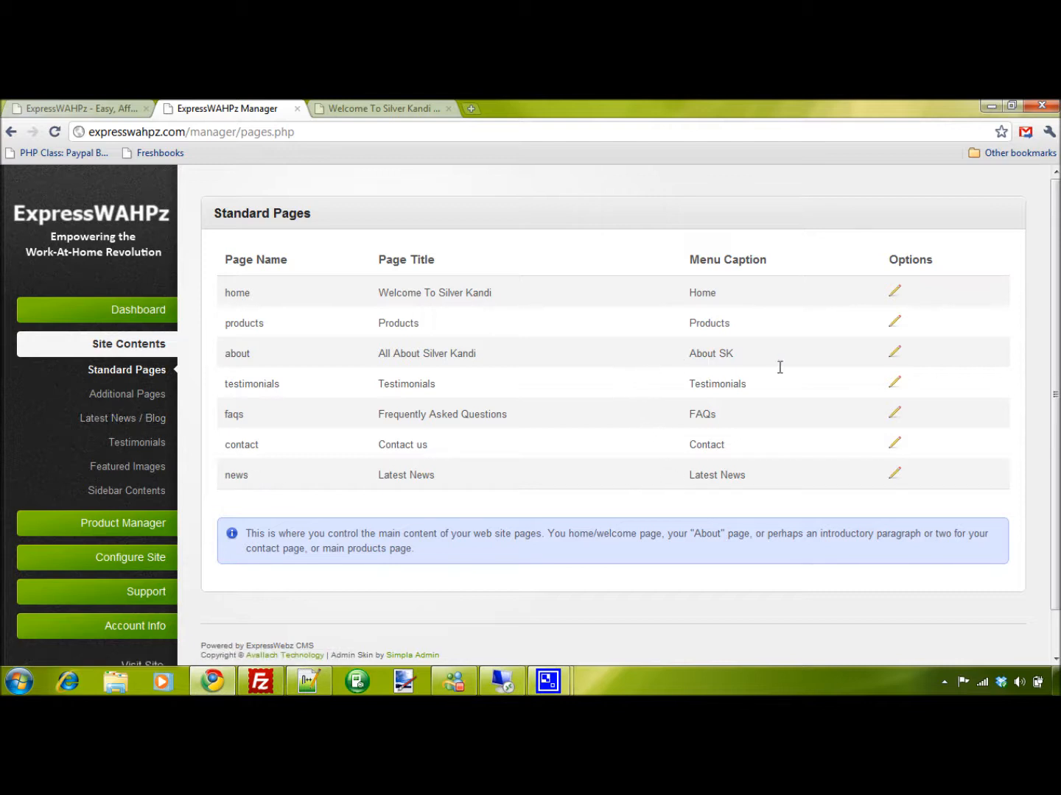
{"action": "left_click", "coordinate": [894, 353]}
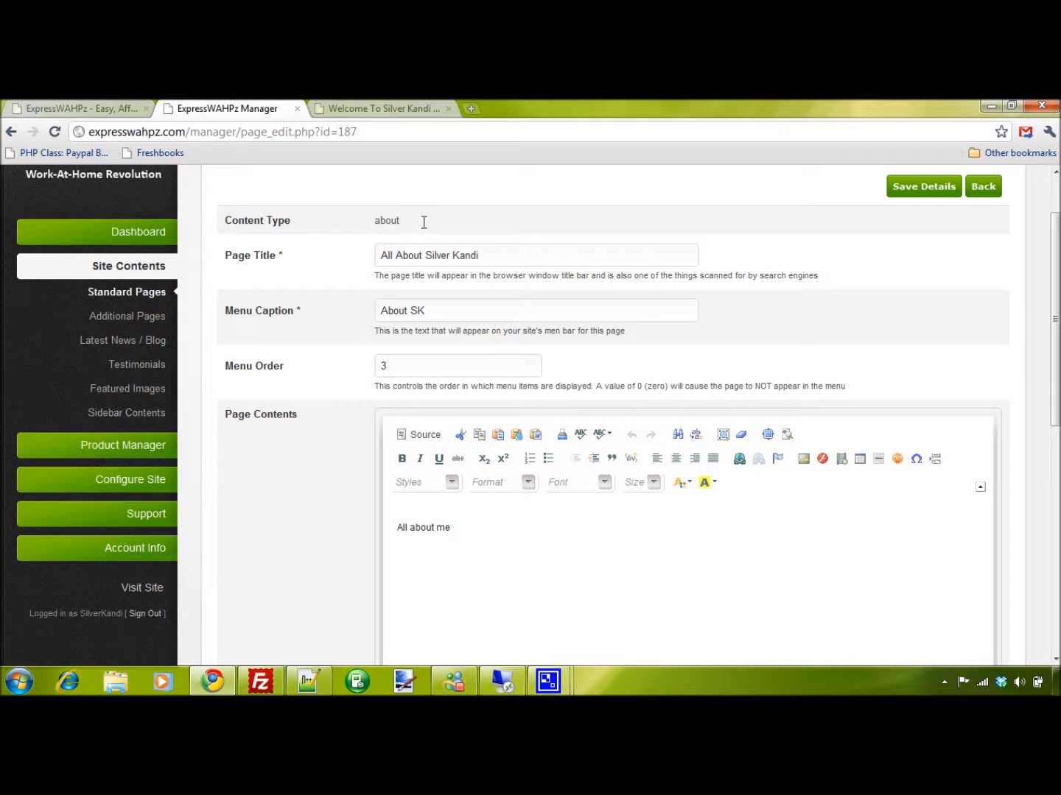
Check the about page's Page Title and Menu Caption against the live Silver Kandi site
{"action": "triple_click", "coordinate": [472, 255]}
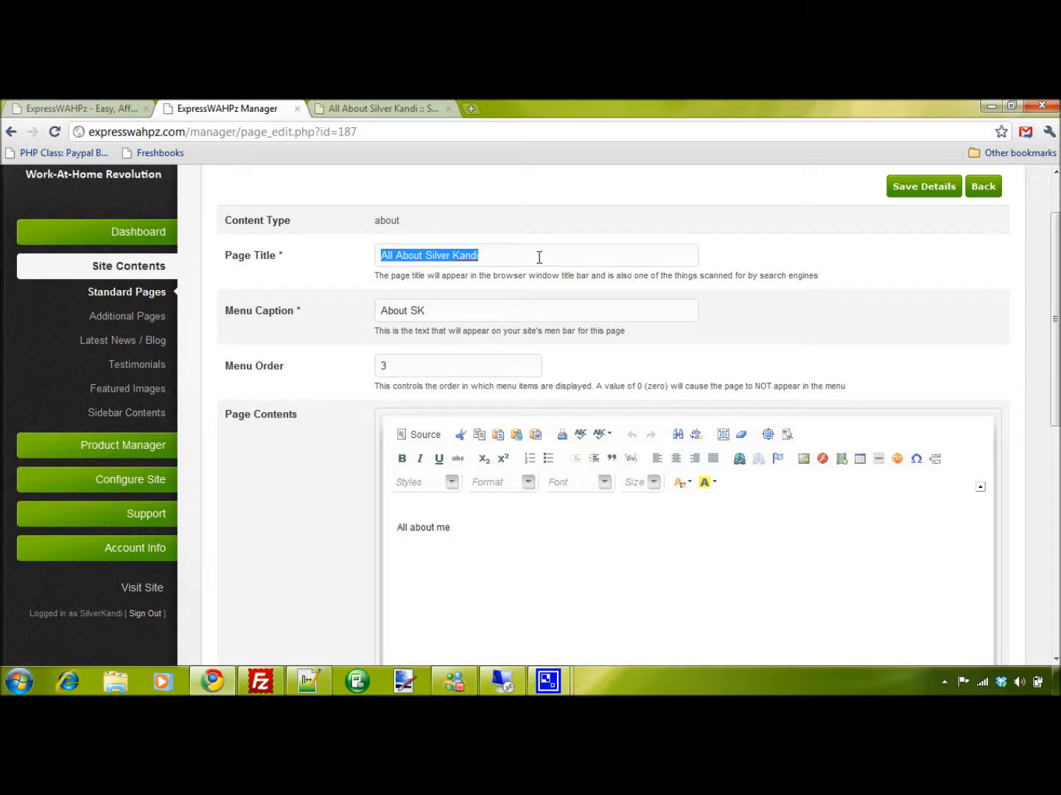
{"action": "left_click_drag", "start_coordinate": [486, 313], "coordinate": [340, 305]}
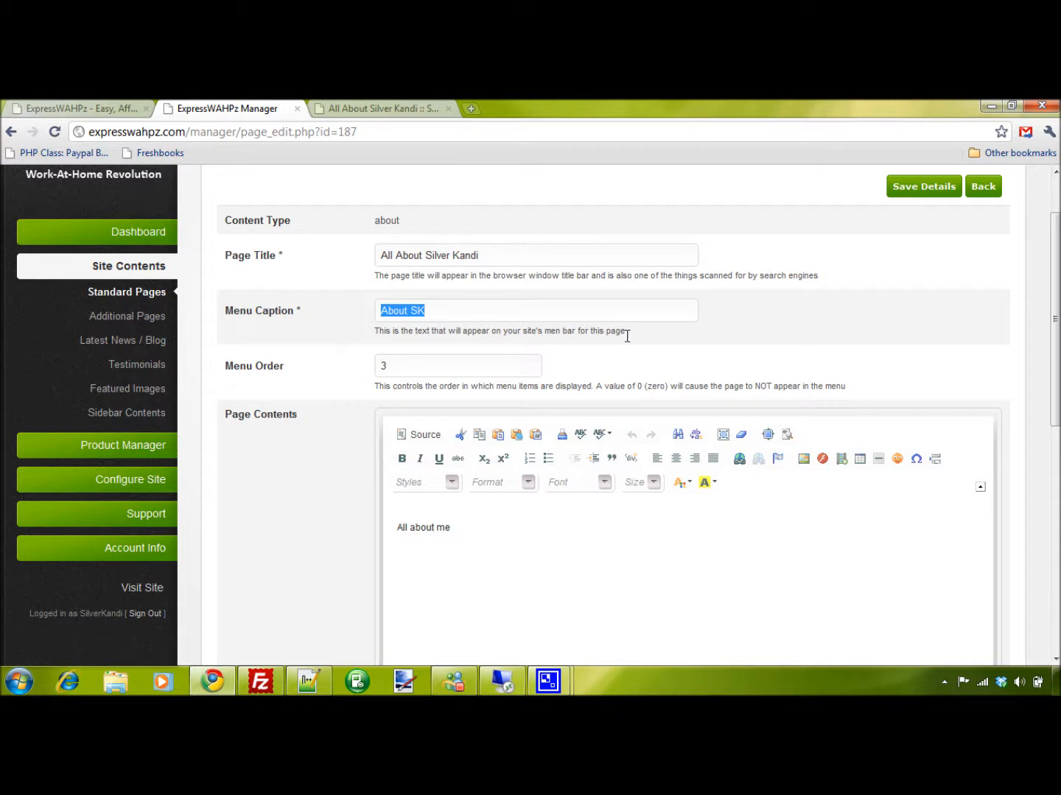
{"action": "left_click", "coordinate": [409, 111]}
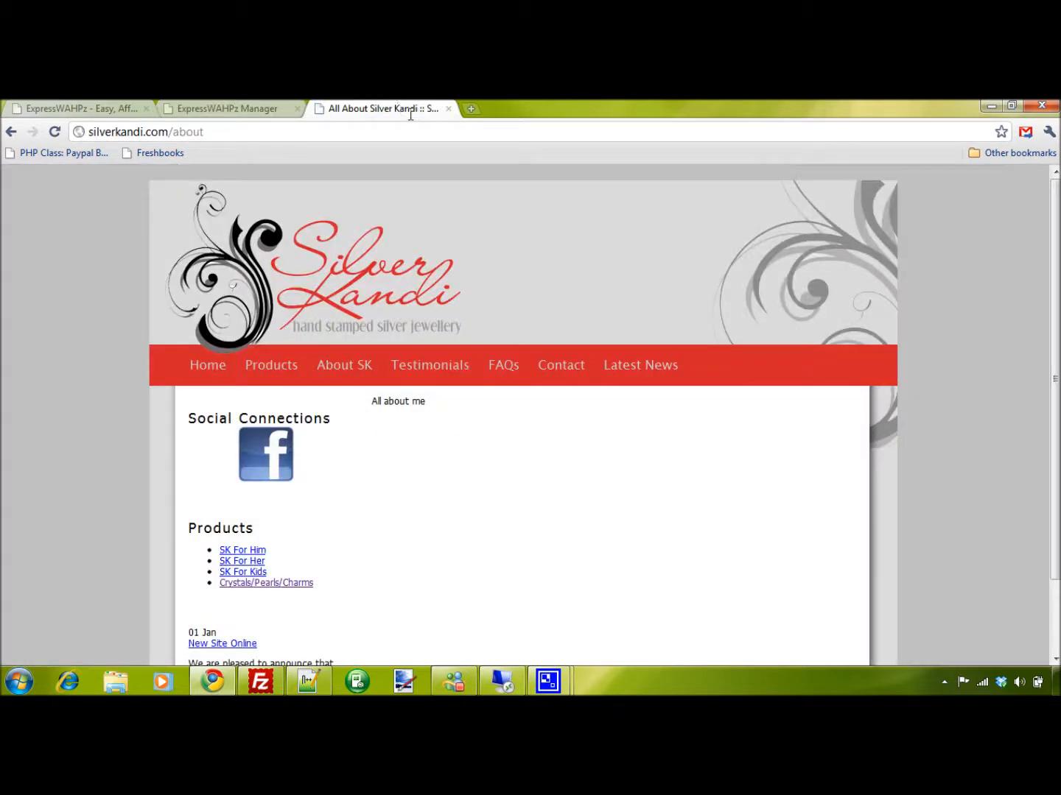
{"action": "key", "text": "ctrl+shift+Tab"}
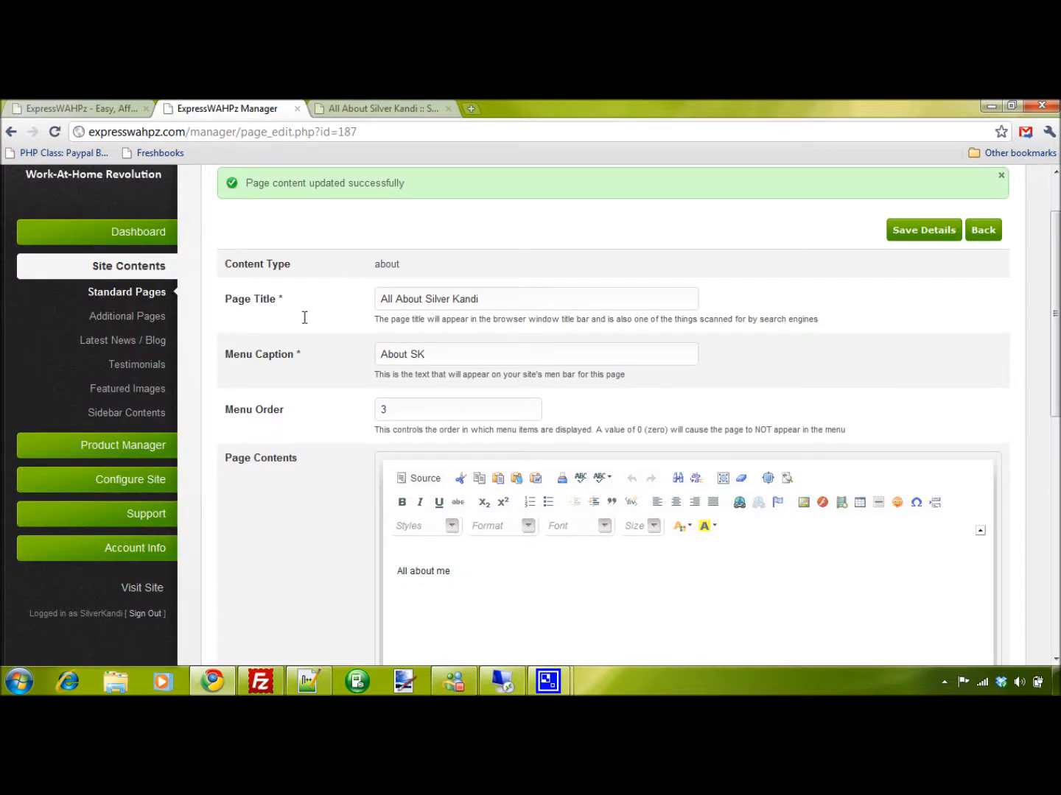
Examine the about page's remaining fields, including Public Page Name, Description and Keywords, and the note on required fields
{"action": "scroll", "coordinate": [313, 323], "scroll_direction": "down", "scroll_amount": 3}
{"action": "scroll", "coordinate": [340, 355], "scroll_direction": "down", "scroll_amount": 7}
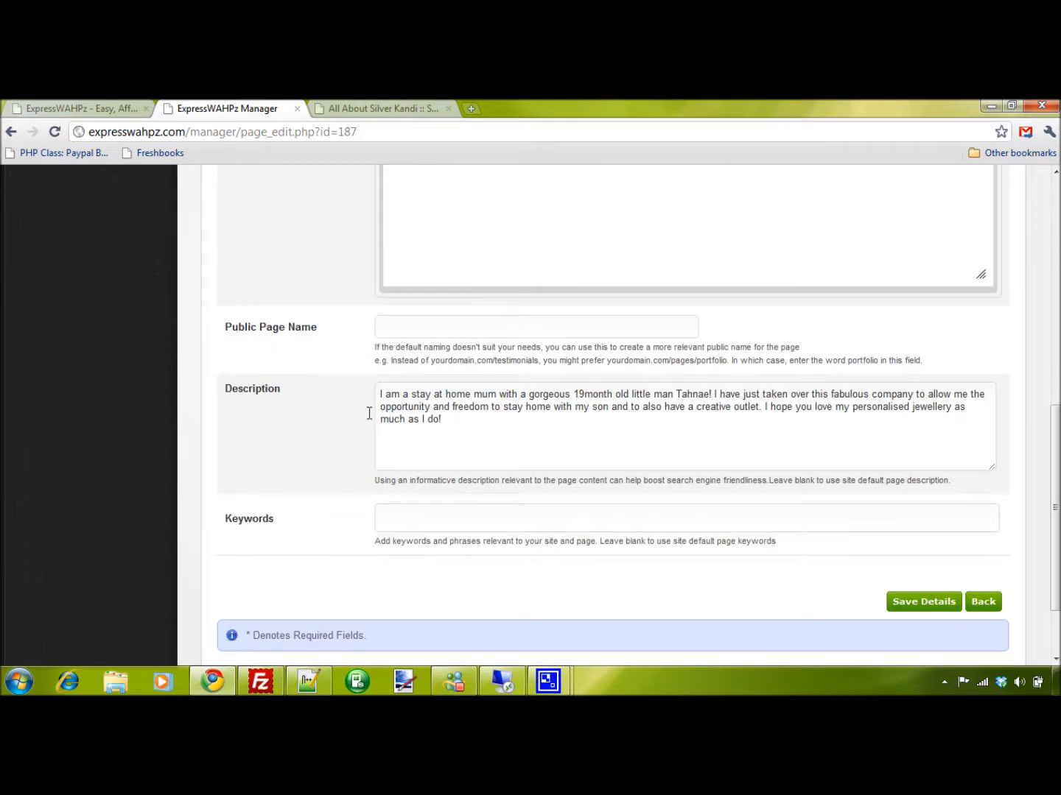
{"action": "left_click_drag", "start_coordinate": [245, 558], "coordinate": [369, 563]}
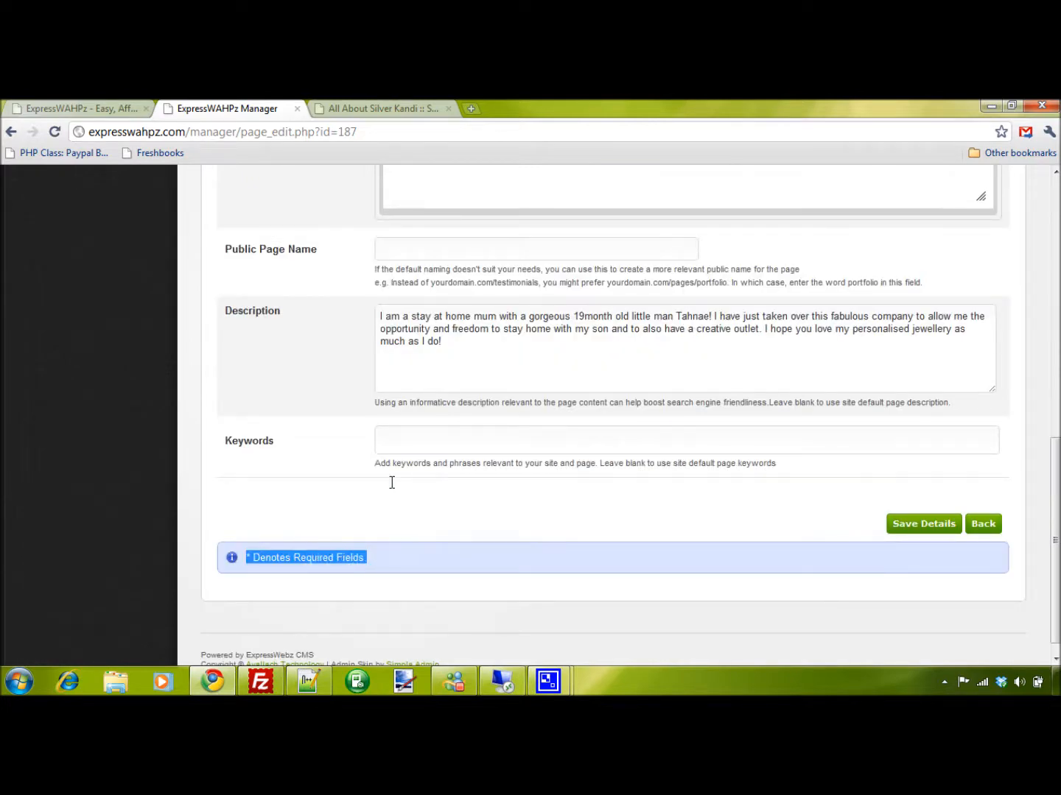
{"action": "scroll", "coordinate": [372, 469], "scroll_direction": "up", "scroll_amount": 10}
{"action": "scroll", "coordinate": [413, 457], "scroll_direction": "down", "scroll_amount": 7}
{"action": "scroll", "coordinate": [432, 531], "scroll_direction": "up", "scroll_amount": 10}
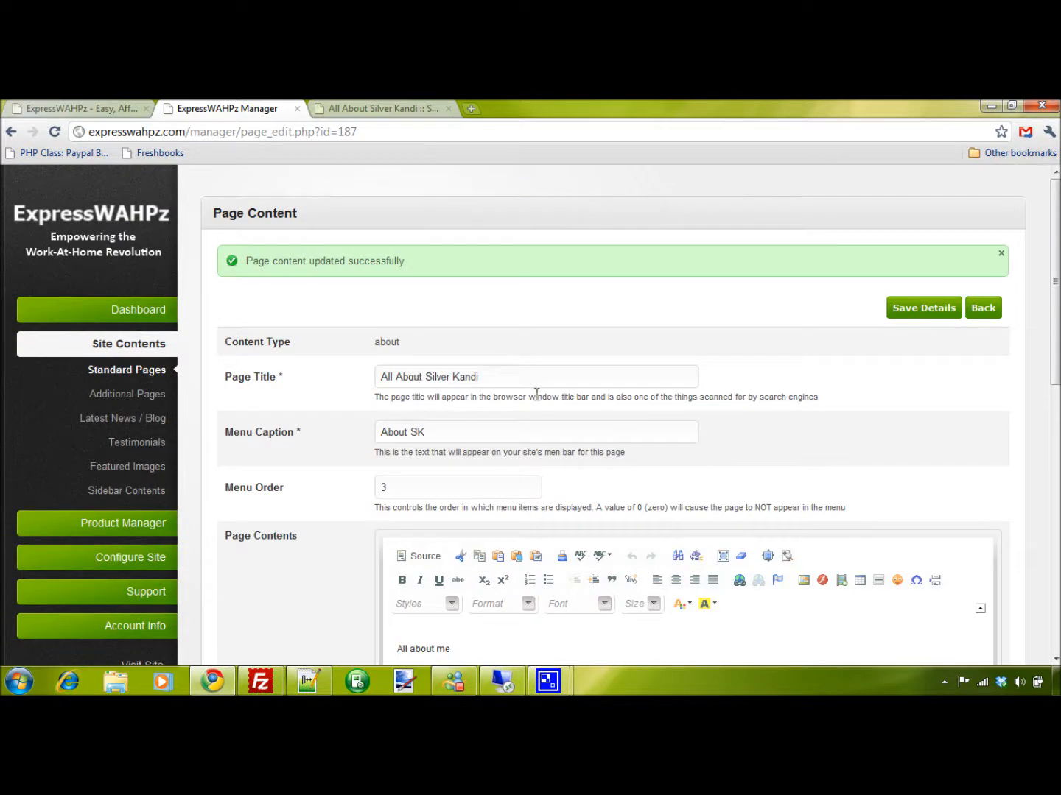
Compare the about page's Menu Order value with the order of the menu items on the live site
{"action": "left_click_drag", "start_coordinate": [406, 491], "coordinate": [345, 480]}
{"action": "left_click", "coordinate": [334, 485]}
{"action": "left_click", "coordinate": [379, 108]}
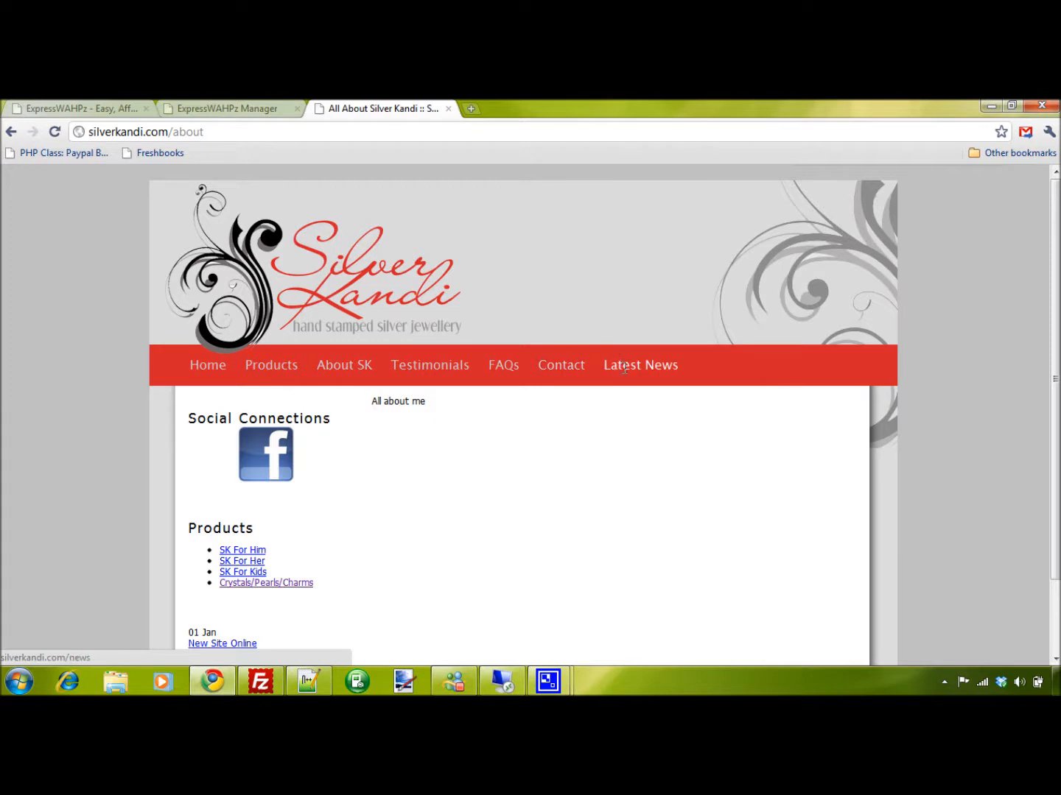
Set the about page's Menu Order to 33, save the details, and reload the live site to check its menu
{"action": "key", "text": "ctrl+shift+Tab"}
{"action": "left_click_drag", "start_coordinate": [385, 486], "coordinate": [321, 484]}
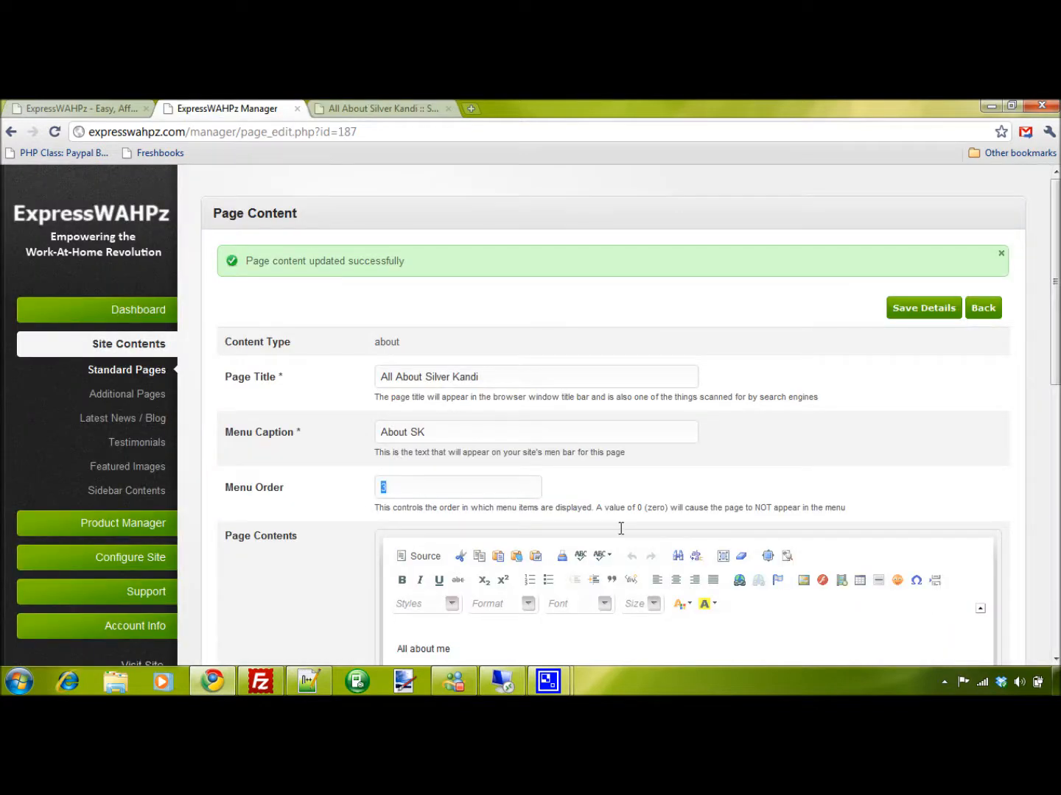
{"action": "type", "text": "33"}
{"action": "left_click", "coordinate": [923, 308]}
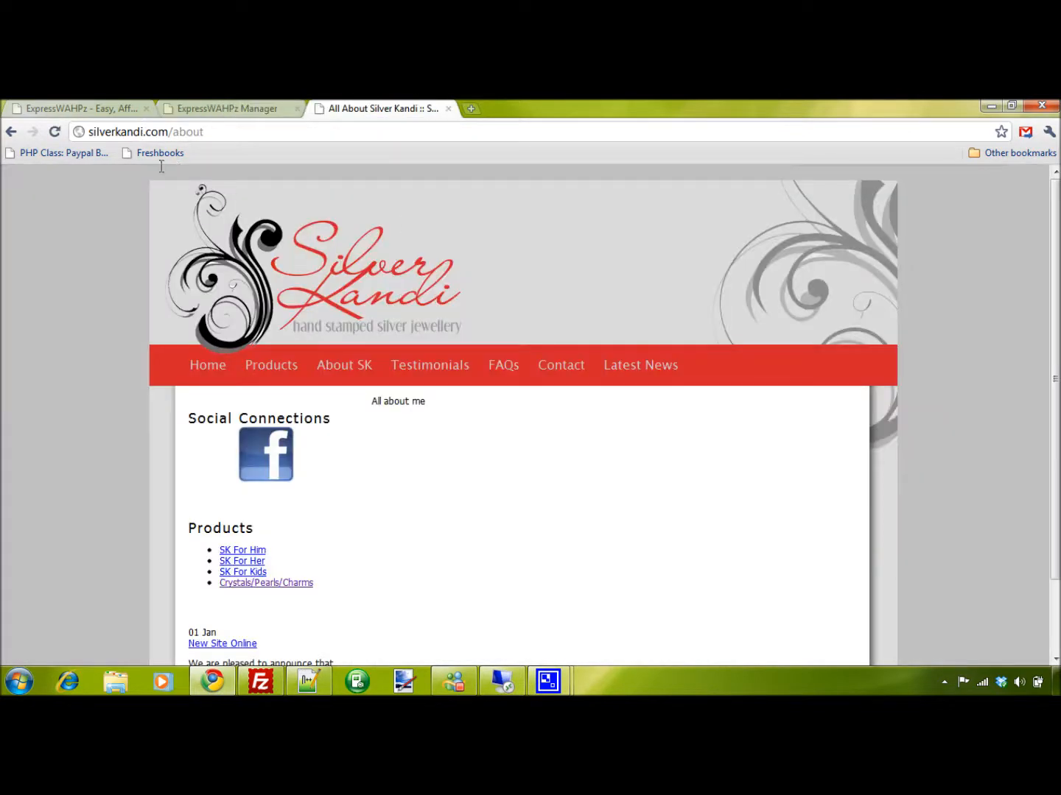
{"action": "left_click", "coordinate": [54, 132]}
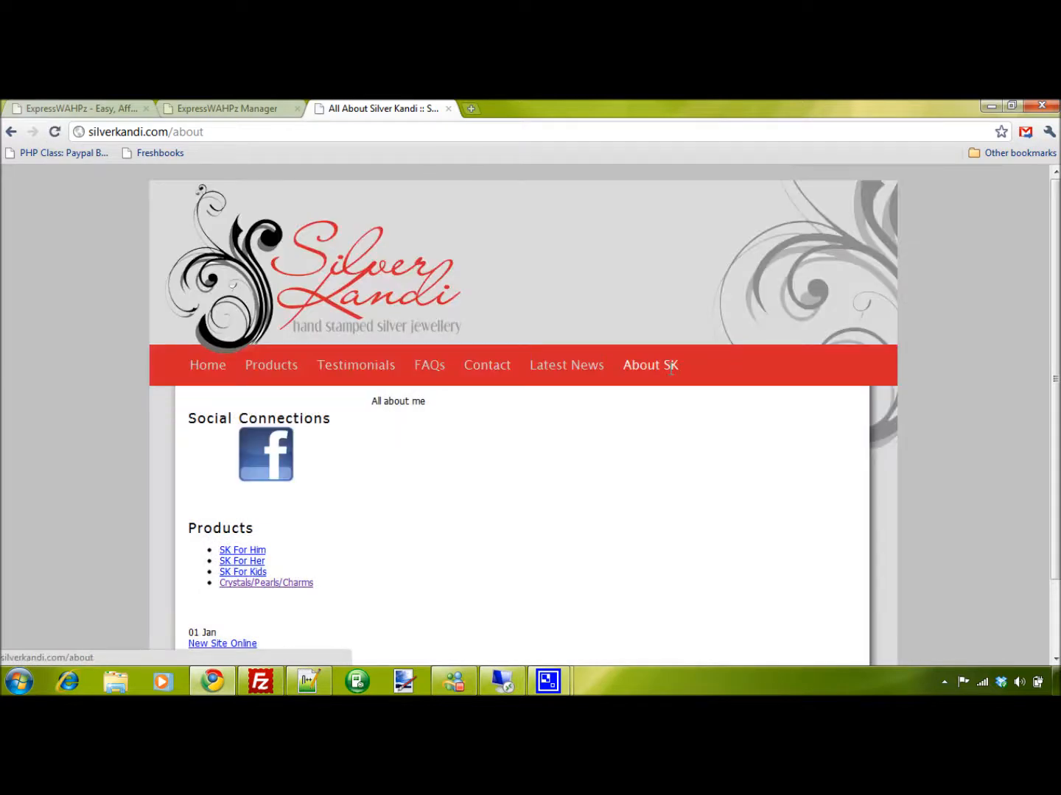
Examine the about page's Page Contents editor and compare its text with the body text on the live site
{"action": "left_click", "coordinate": [228, 108]}
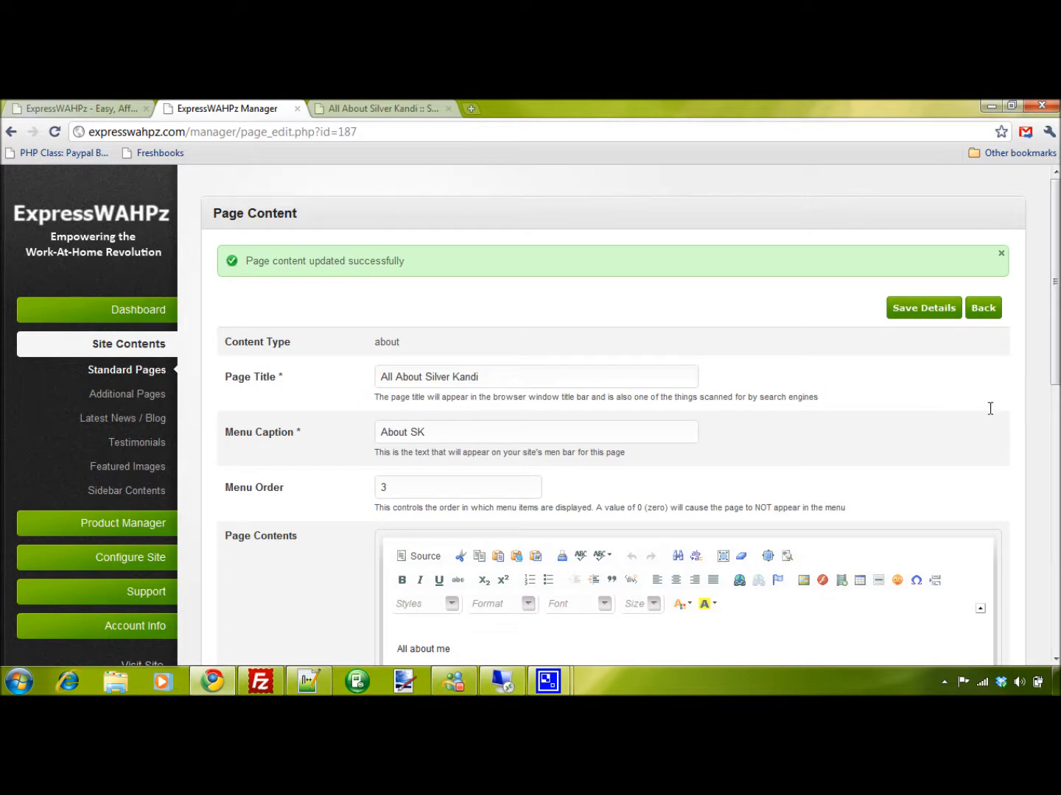
{"action": "left_click_drag", "start_coordinate": [1058, 357], "coordinate": [1042, 487]}
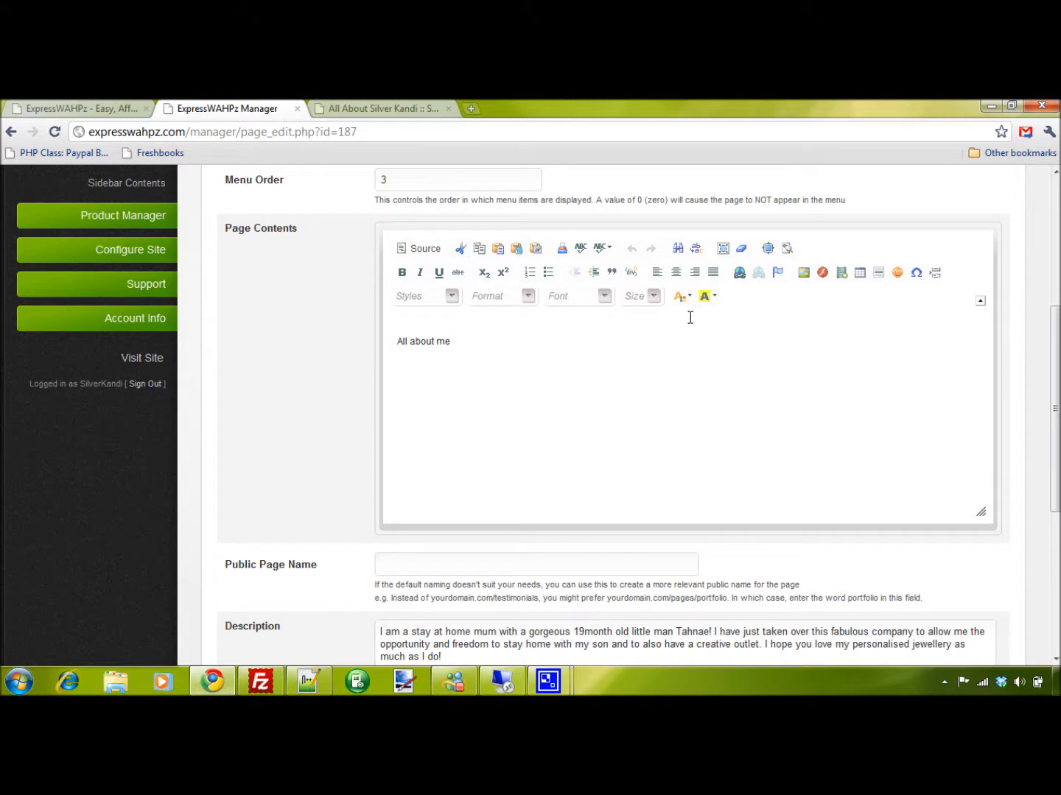
{"action": "scroll", "coordinate": [394, 285], "scroll_direction": "up", "scroll_amount": 3}
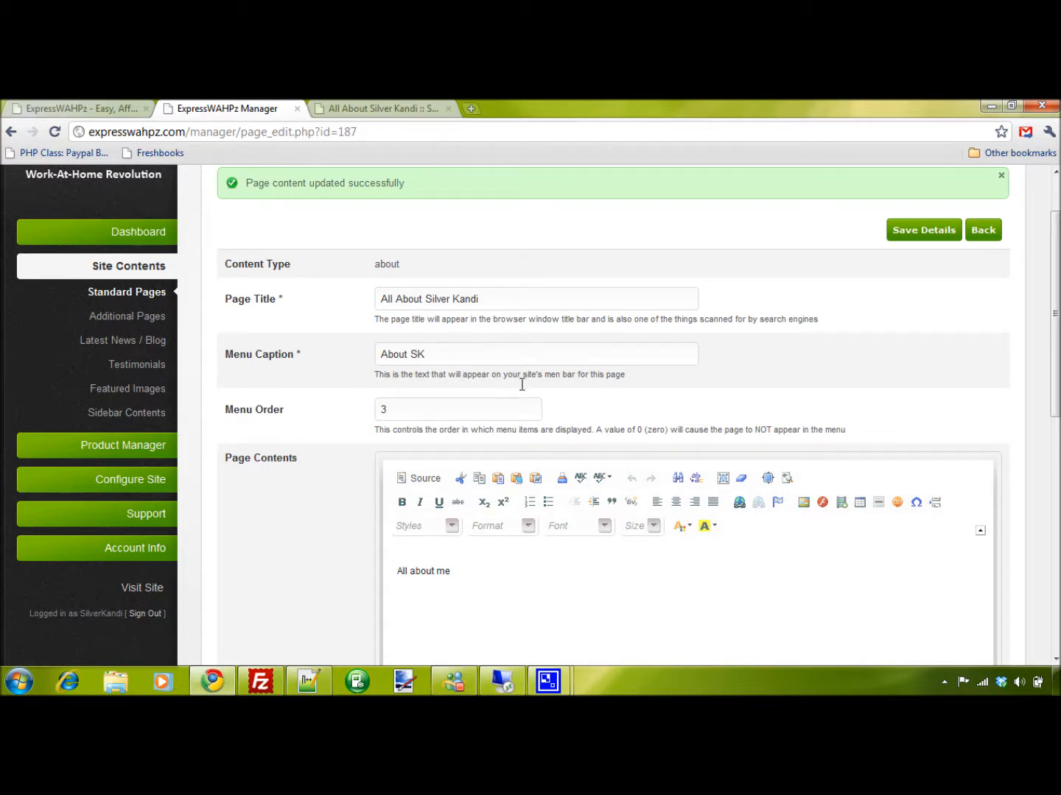
{"action": "scroll", "coordinate": [521, 384], "scroll_direction": "down", "scroll_amount": 2}
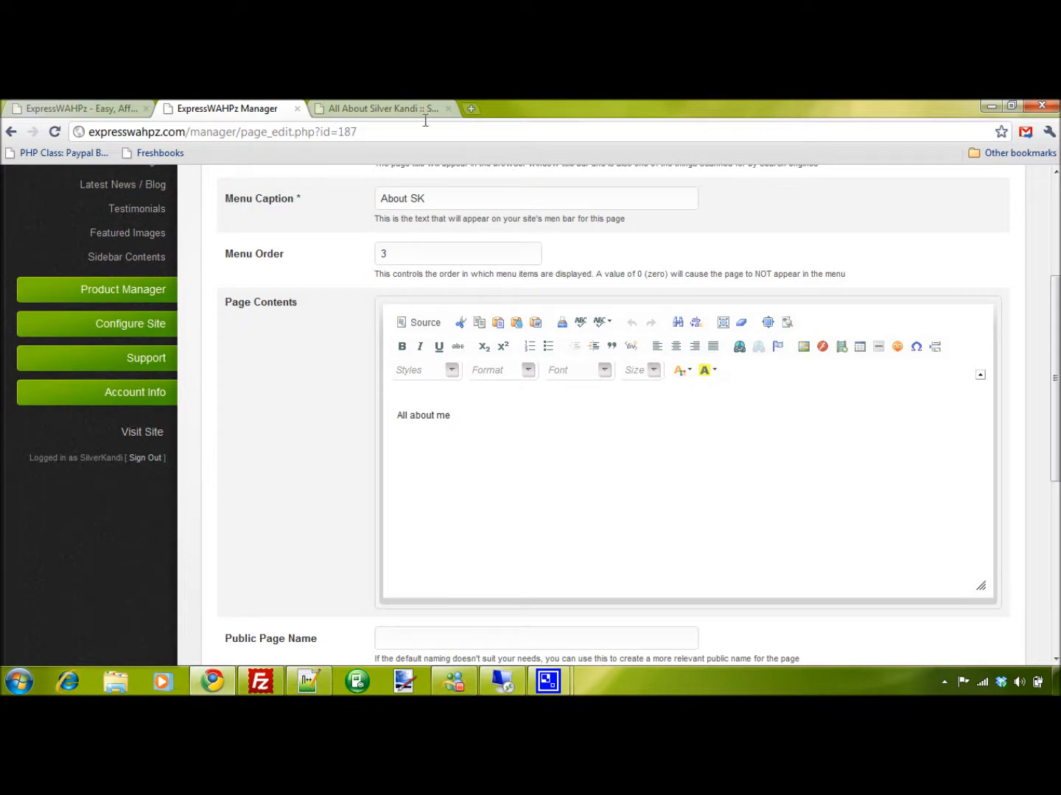
{"action": "left_click", "coordinate": [404, 109]}
{"action": "left_click_drag", "start_coordinate": [449, 399], "coordinate": [371, 398]}
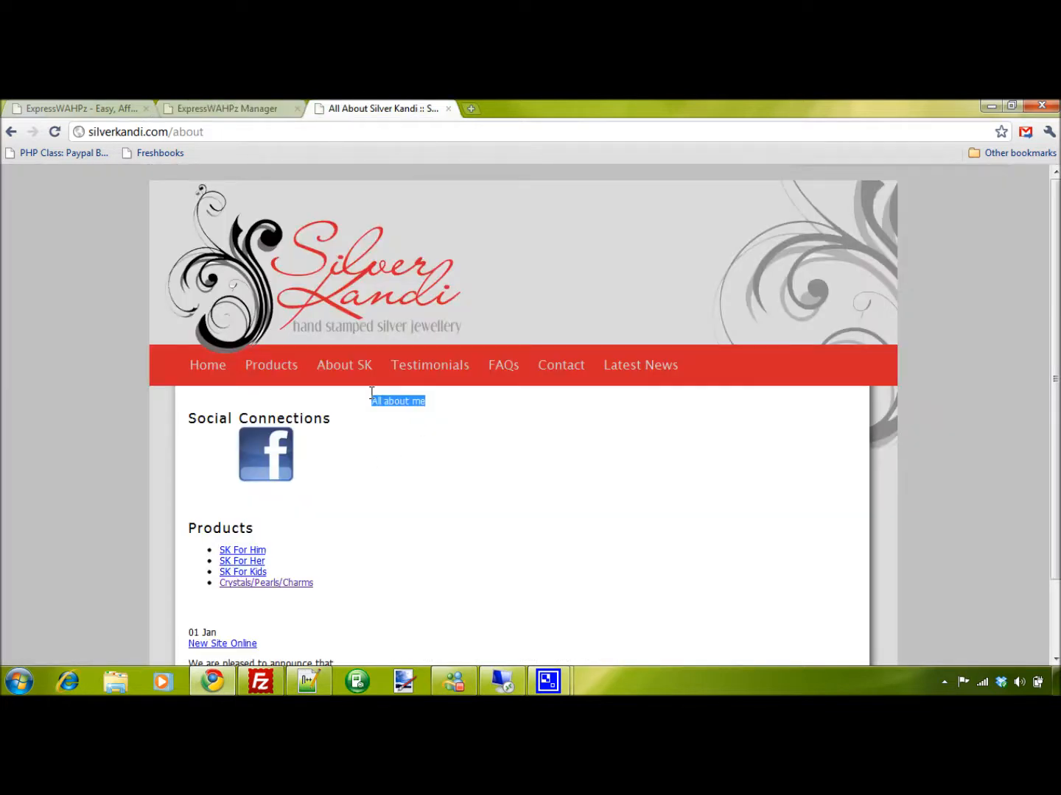
Replace the about page's Page Contents with a copy of the text in its Description field
{"action": "left_click", "coordinate": [258, 110]}
{"action": "scroll", "coordinate": [327, 308], "scroll_direction": "down", "scroll_amount": 10}
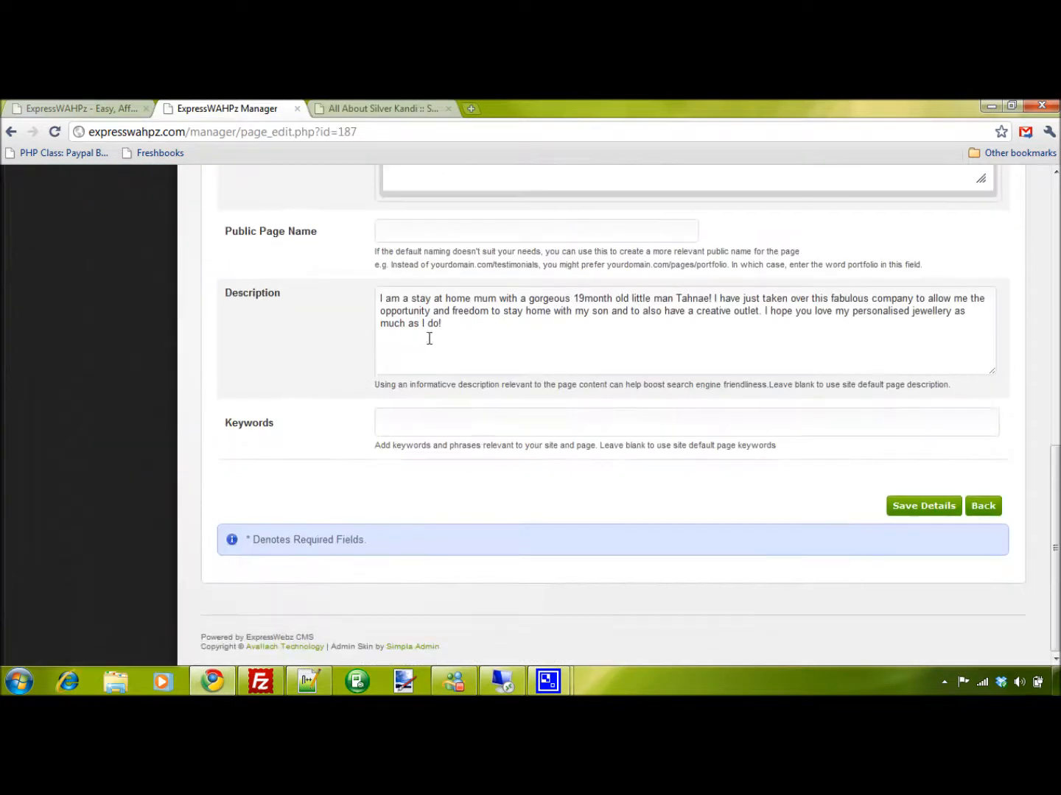
{"action": "left_click_drag", "start_coordinate": [441, 325], "coordinate": [361, 293]}
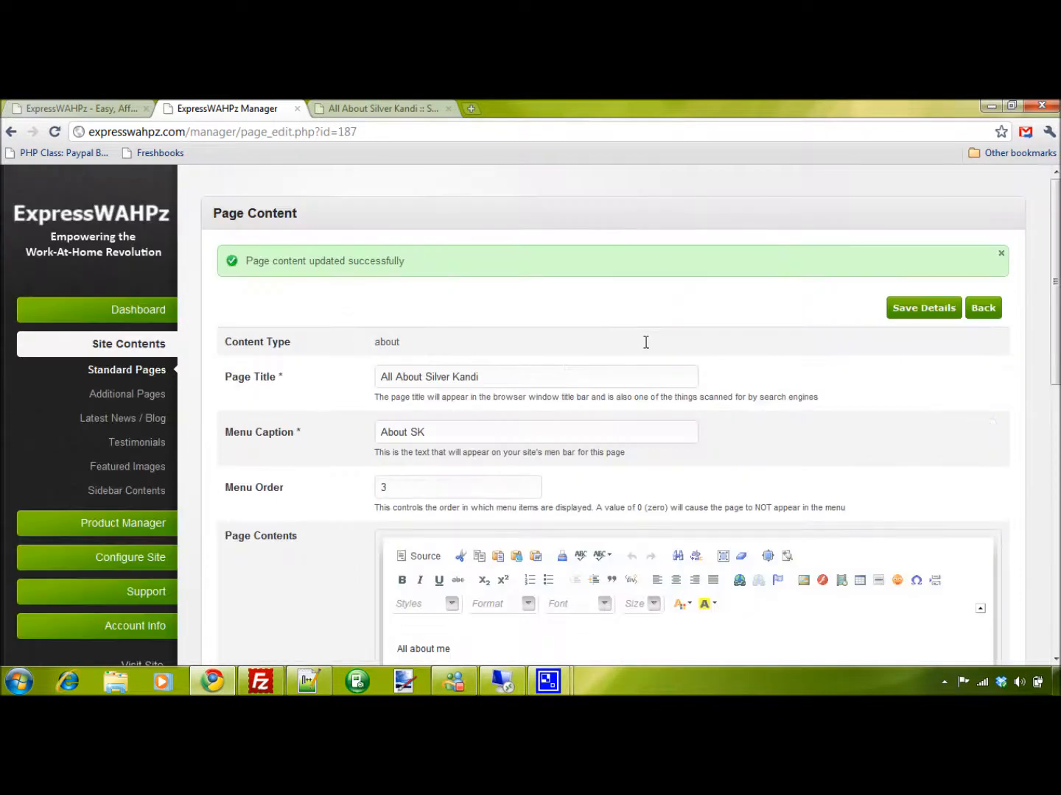
{"action": "scroll", "coordinate": [663, 390], "scroll_direction": "down", "scroll_amount": 3}
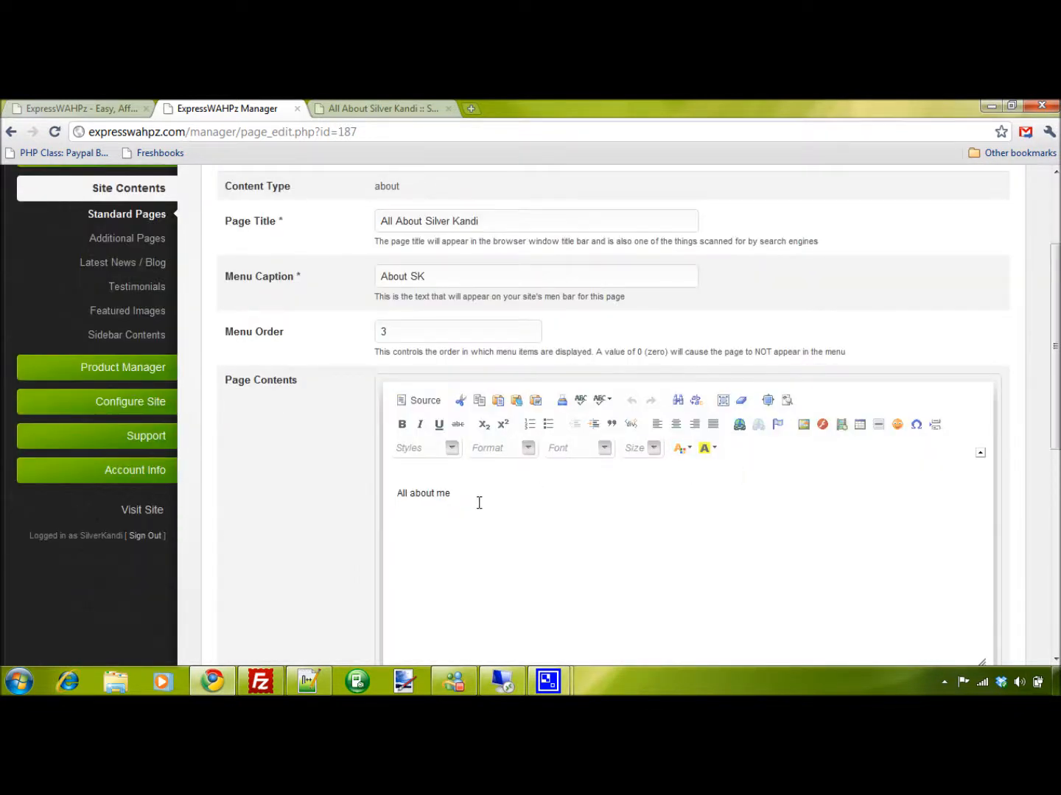
{"action": "left_click", "coordinate": [436, 493]}
{"action": "key", "text": "ctrl+a"}
{"action": "key", "text": "ctrl+v"}
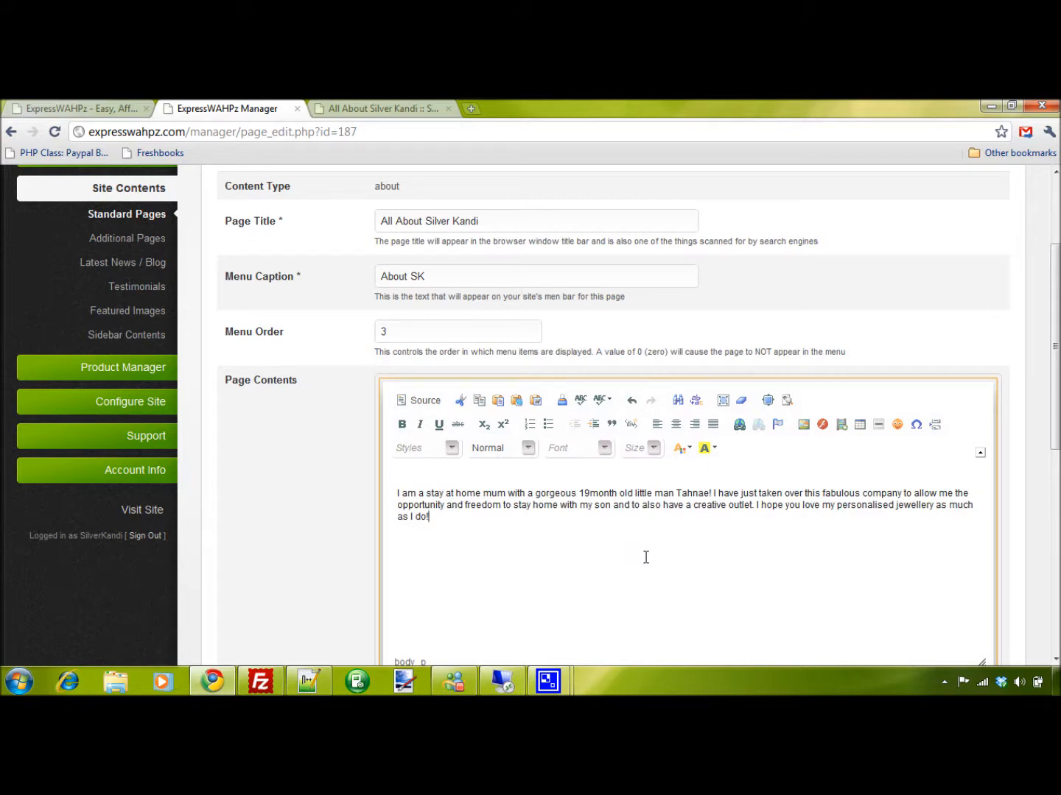
Save the about page's details and check the new text on the live site
{"action": "scroll", "coordinate": [738, 544], "scroll_direction": "up", "scroll_amount": 2}
{"action": "left_click", "coordinate": [921, 309]}
{"action": "key", "text": "ctrl+Tab"}
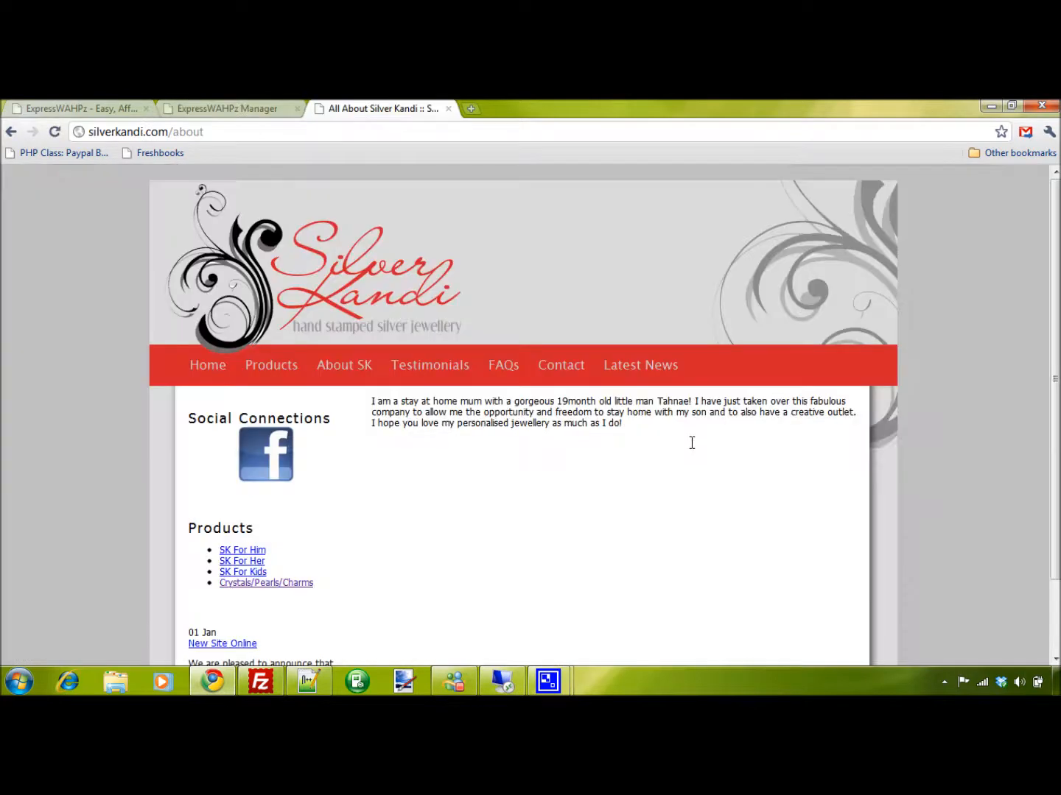
Format the whole paragraph in the about page's Page Contents as size 16 in Comic Sans MS
{"action": "left_click", "coordinate": [242, 111]}
{"action": "scroll", "coordinate": [508, 352], "scroll_direction": "down", "scroll_amount": 3}
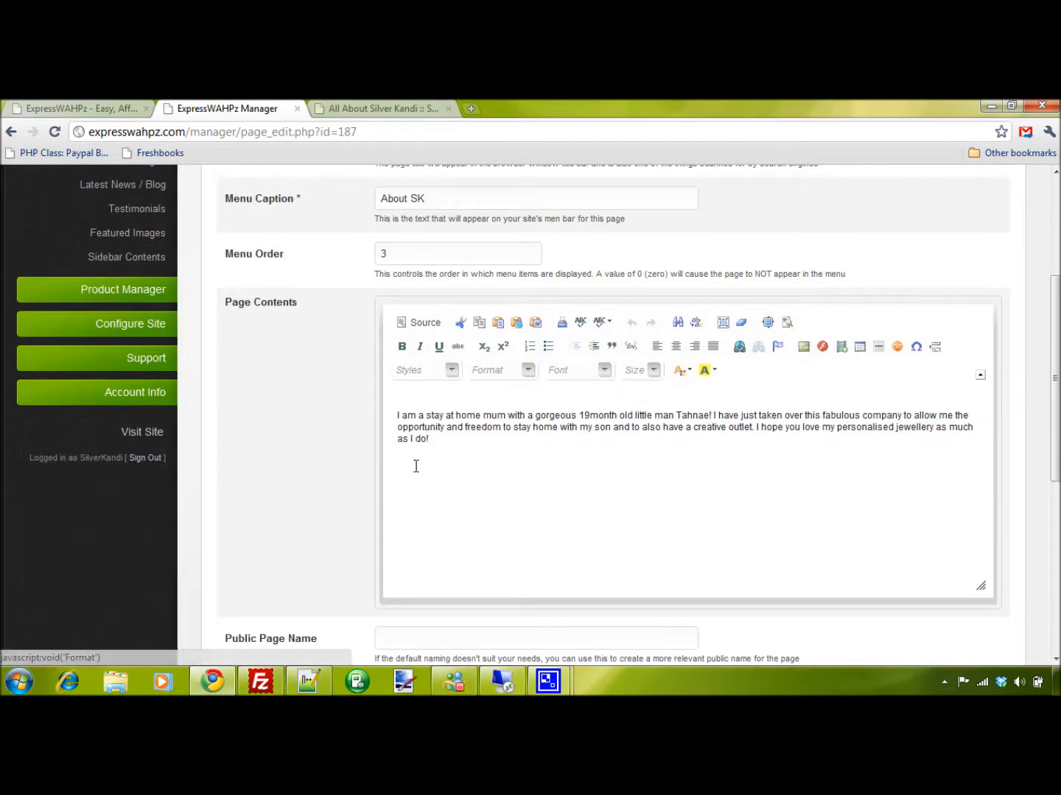
{"action": "left_click_drag", "start_coordinate": [428, 440], "coordinate": [376, 414]}
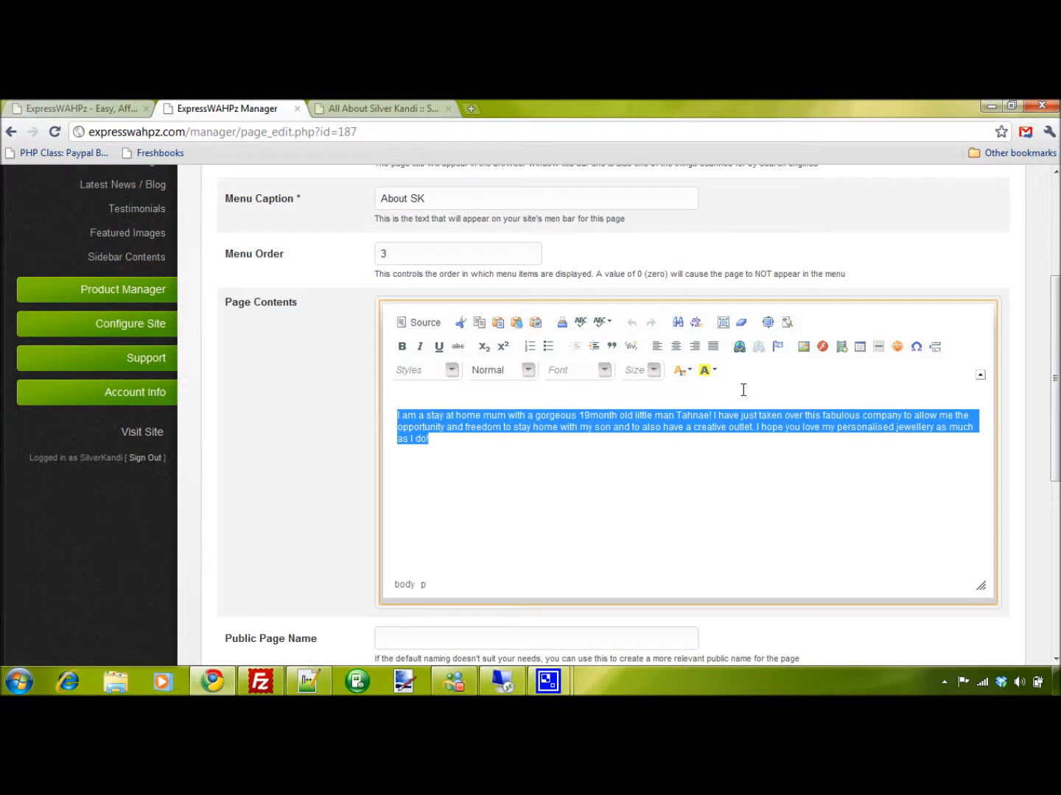
{"action": "left_click", "coordinate": [652, 370]}
{"action": "scroll", "coordinate": [651, 486], "scroll_direction": "down", "scroll_amount": 2}
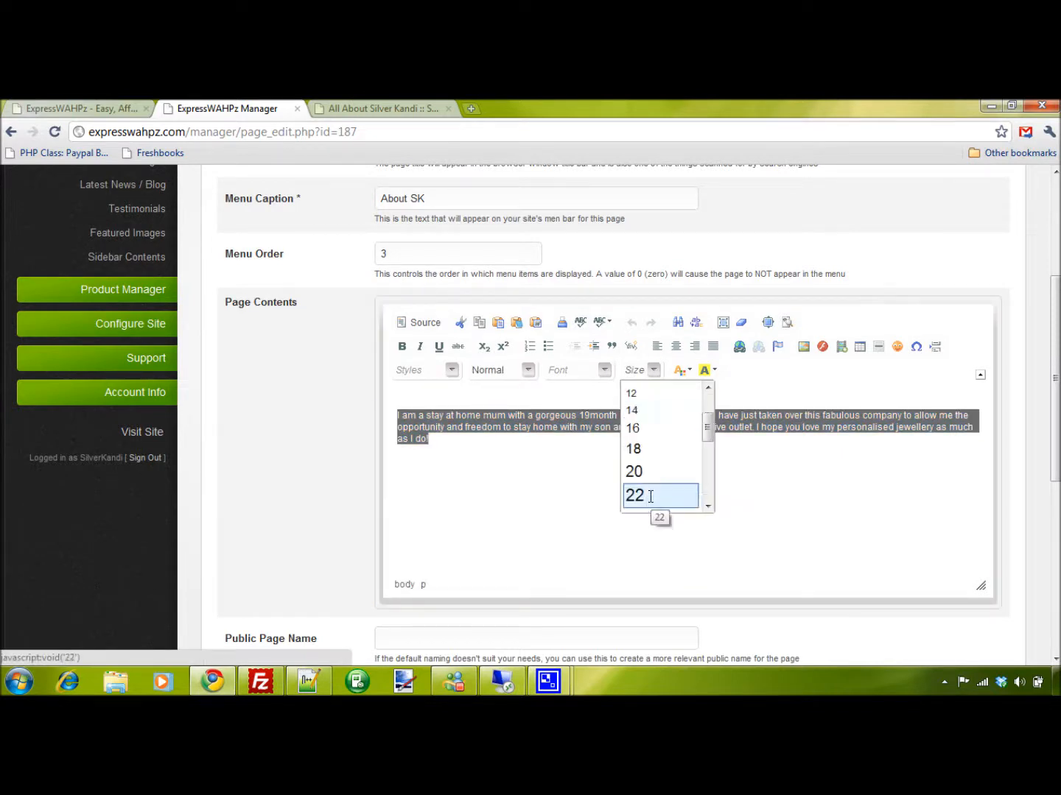
{"action": "left_click", "coordinate": [639, 429]}
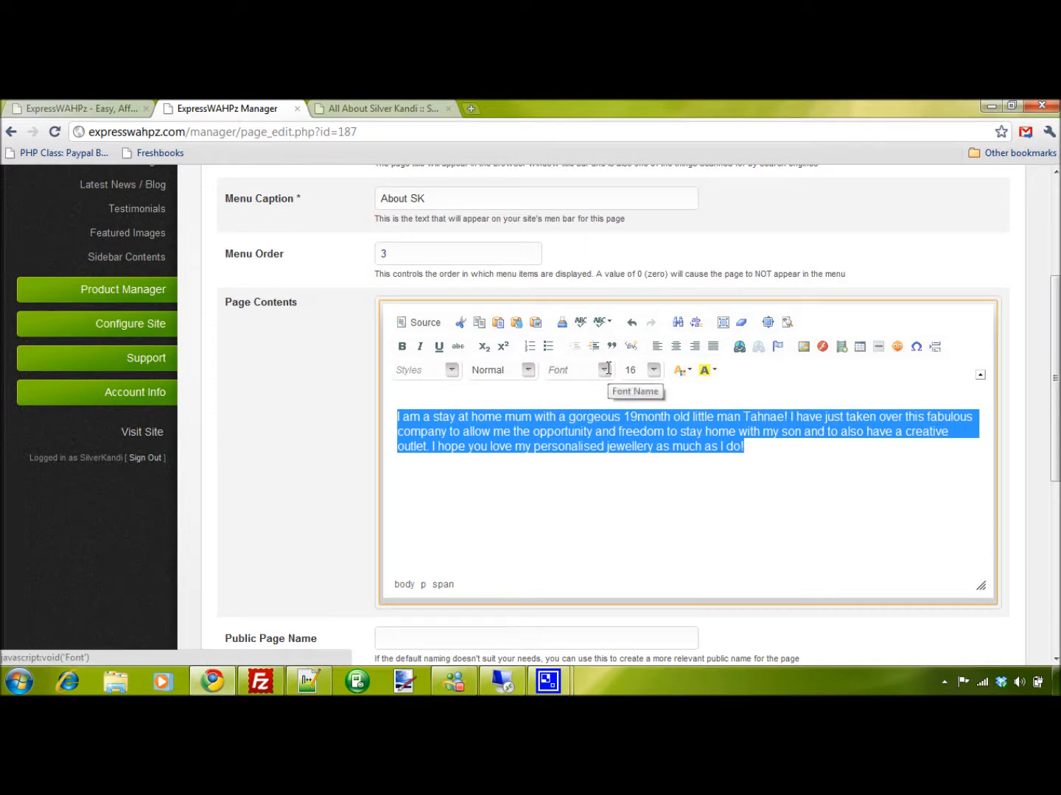
{"action": "left_click", "coordinate": [605, 371]}
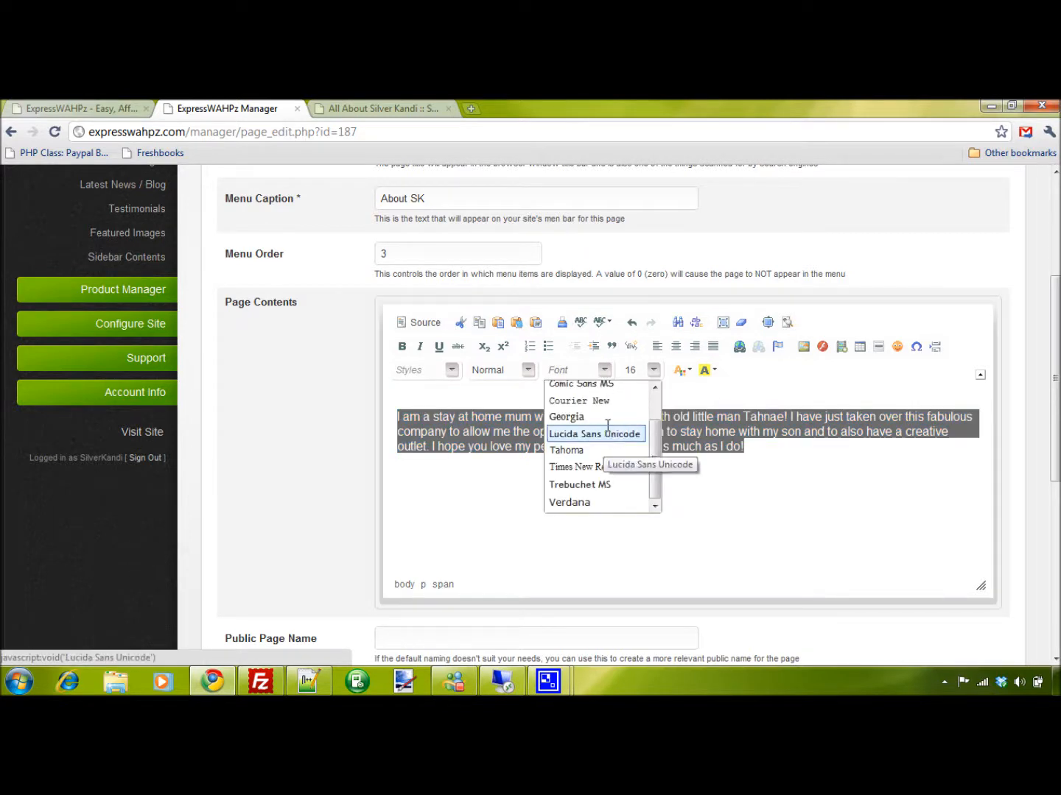
{"action": "left_click", "coordinate": [605, 386]}
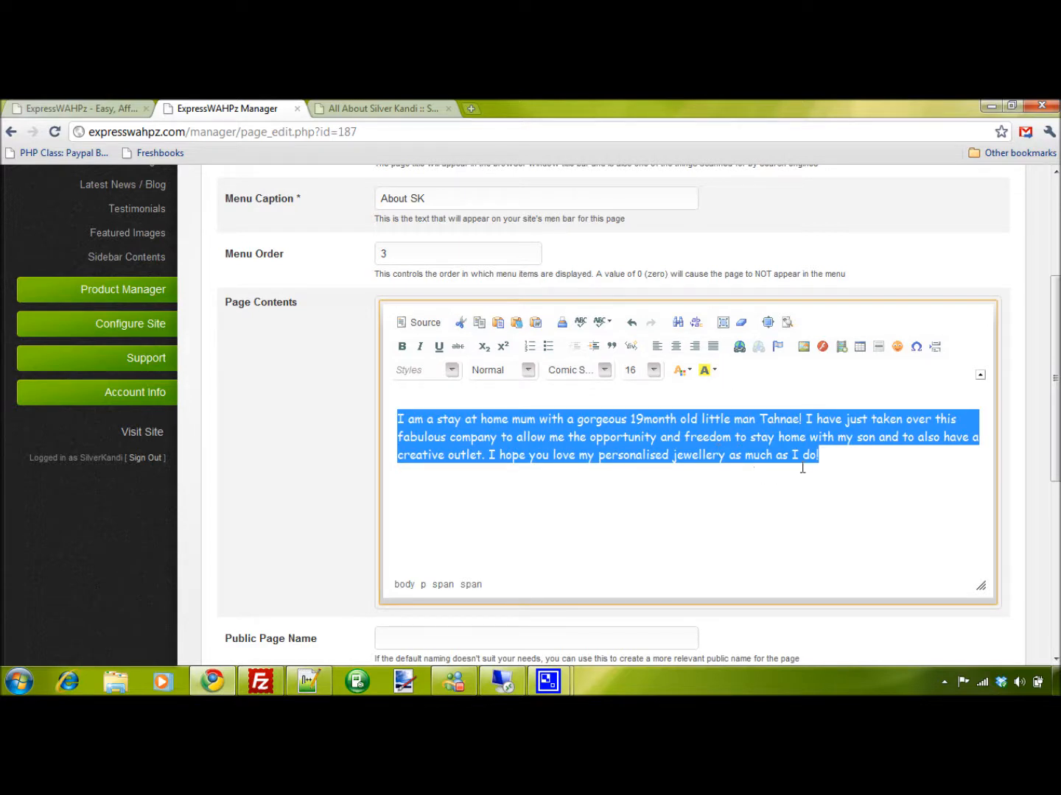
{"action": "left_click", "coordinate": [832, 460]}
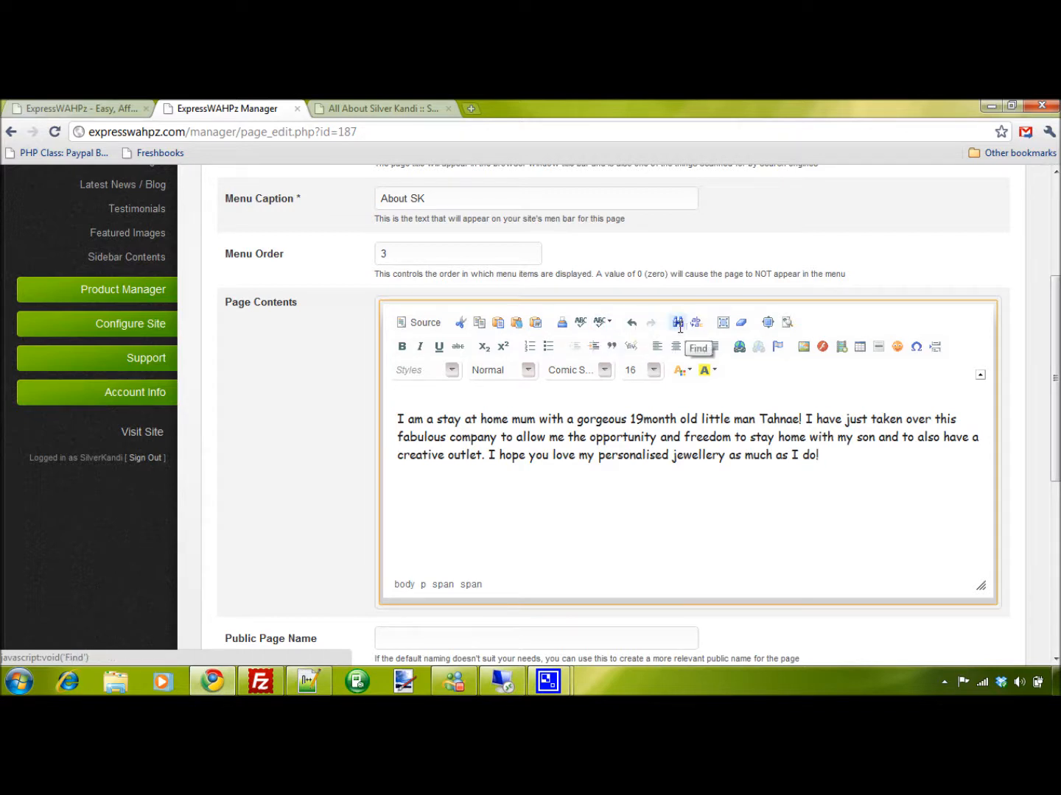
Remove the formatting from the characters "geous 19month" in the first line of the page contents
{"action": "left_click_drag", "start_coordinate": [676, 419], "coordinate": [595, 420]}
{"action": "left_click", "coordinate": [741, 326]}
{"action": "left_click", "coordinate": [626, 430]}
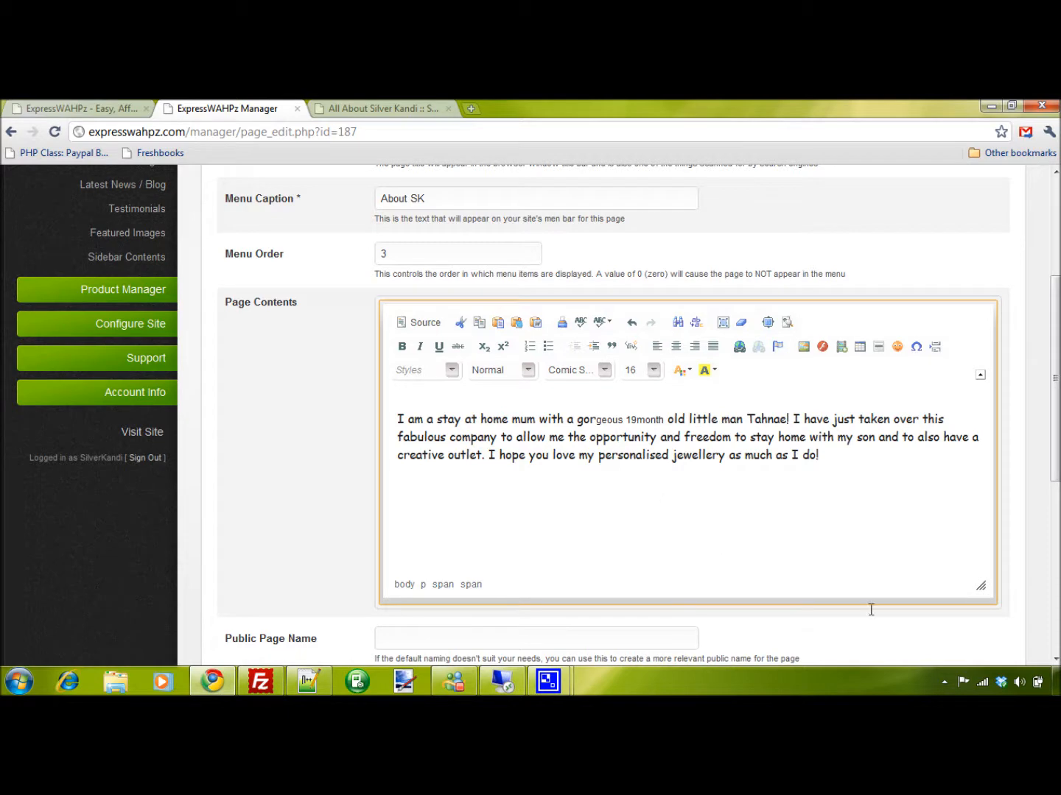
Enlarge the Page Contents editing area to give the text more room in height and width
{"action": "left_click_drag", "start_coordinate": [981, 587], "coordinate": [981, 656]}
{"action": "scroll", "coordinate": [1004, 571], "scroll_direction": "down", "scroll_amount": 2}
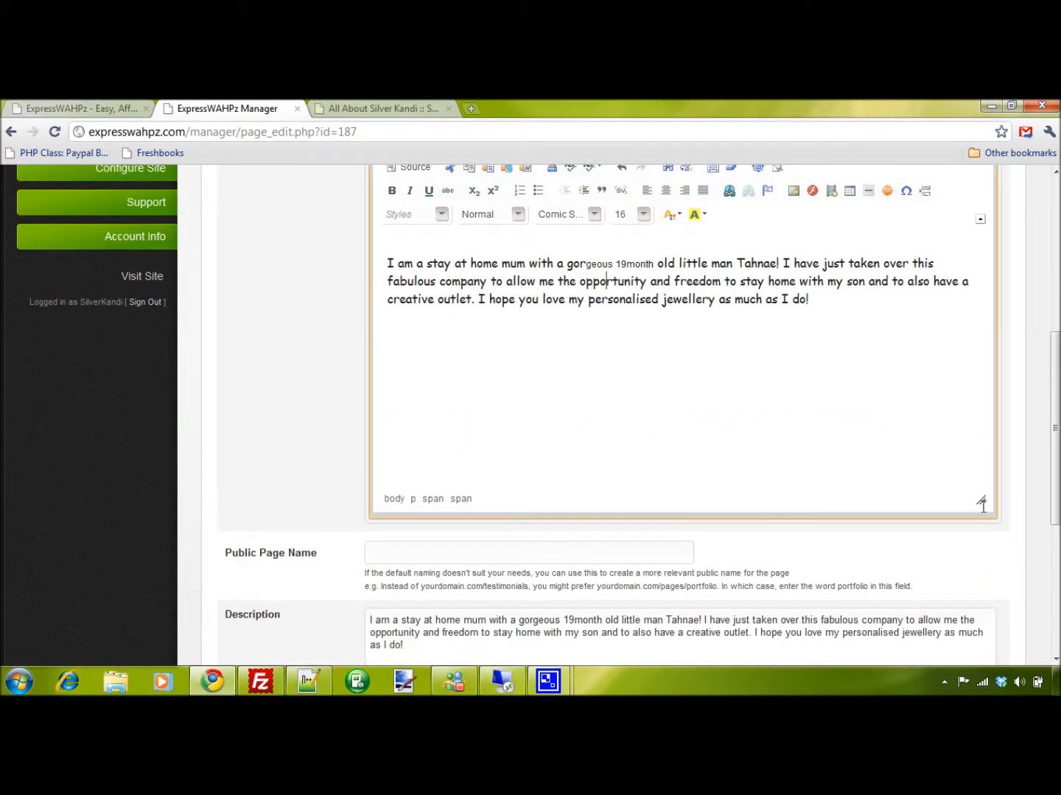
{"action": "left_click_drag", "start_coordinate": [982, 503], "coordinate": [992, 587]}
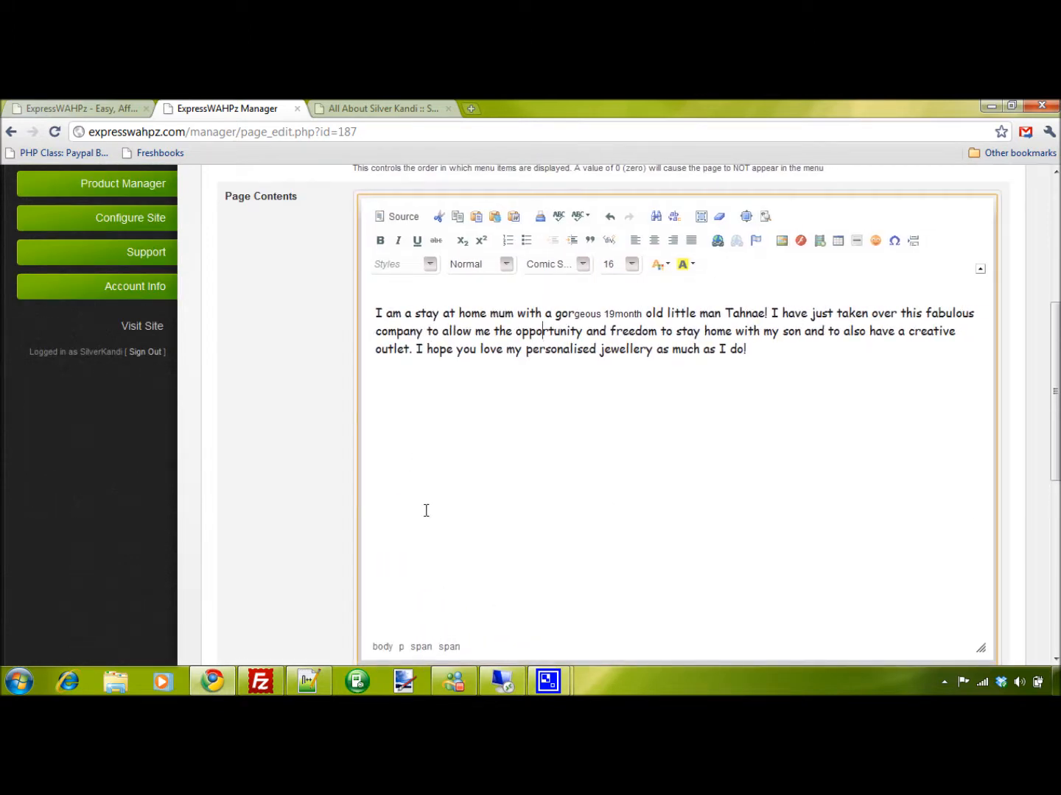
{"action": "scroll", "coordinate": [428, 509], "scroll_direction": "up", "scroll_amount": 2}
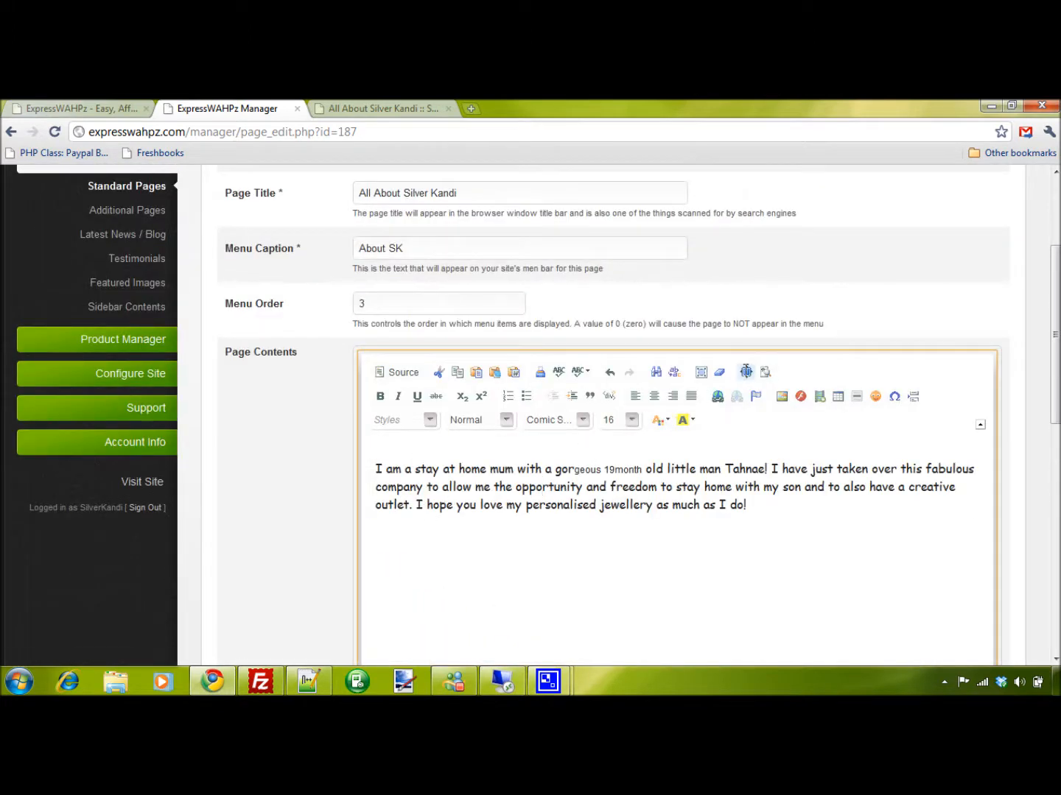
Expand the Page Contents editor to the full browser window and restore it, and toggle its block outlines on and off
{"action": "left_click", "coordinate": [746, 372]}
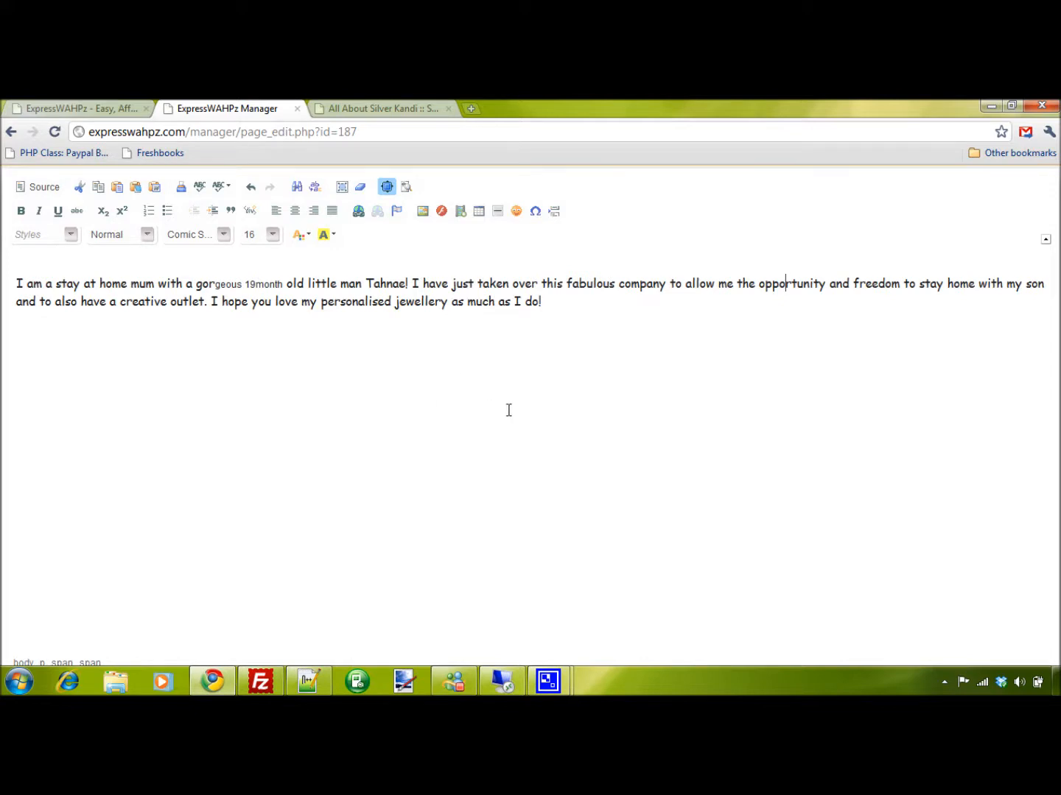
{"action": "left_click", "coordinate": [510, 327]}
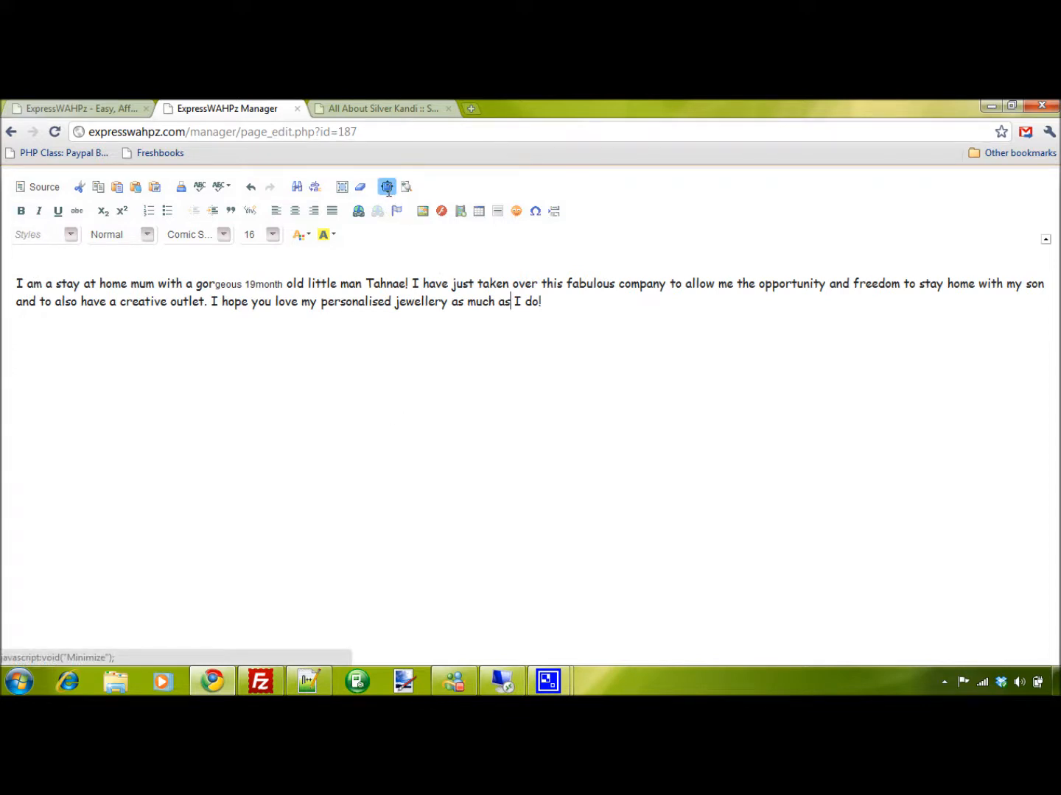
{"action": "left_click", "coordinate": [388, 188]}
{"action": "scroll", "coordinate": [985, 431], "scroll_direction": "down", "scroll_amount": 7}
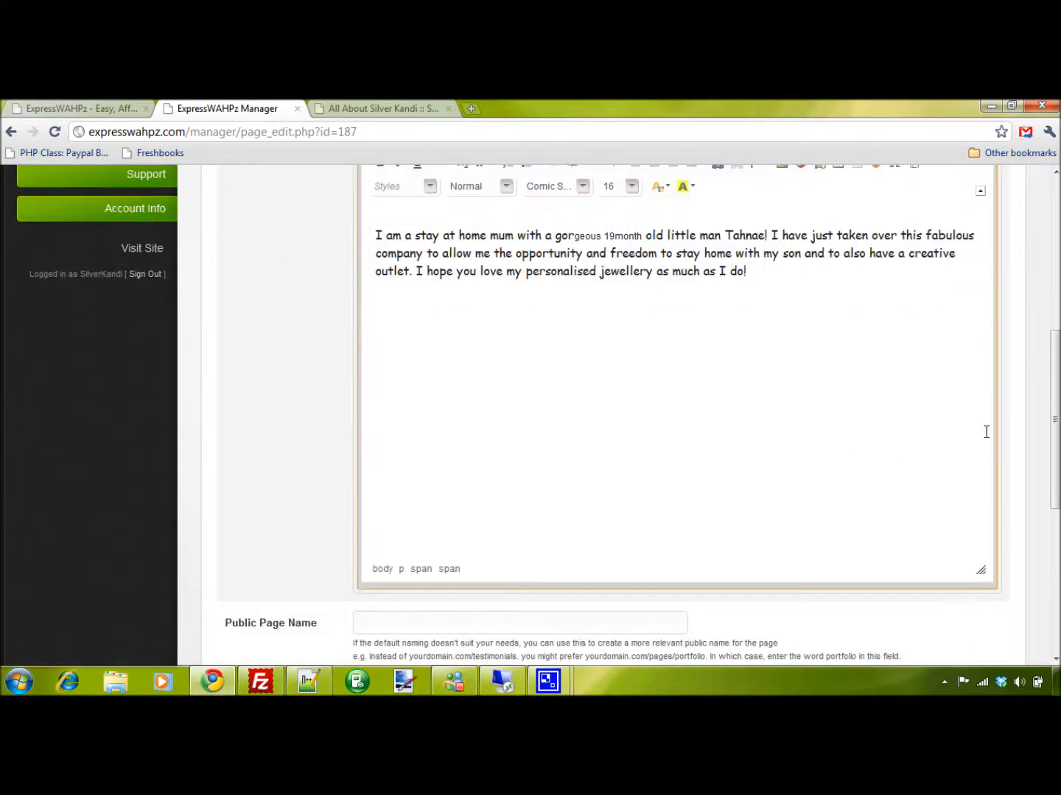
{"action": "scroll", "coordinate": [1024, 447], "scroll_direction": "up", "scroll_amount": 6}
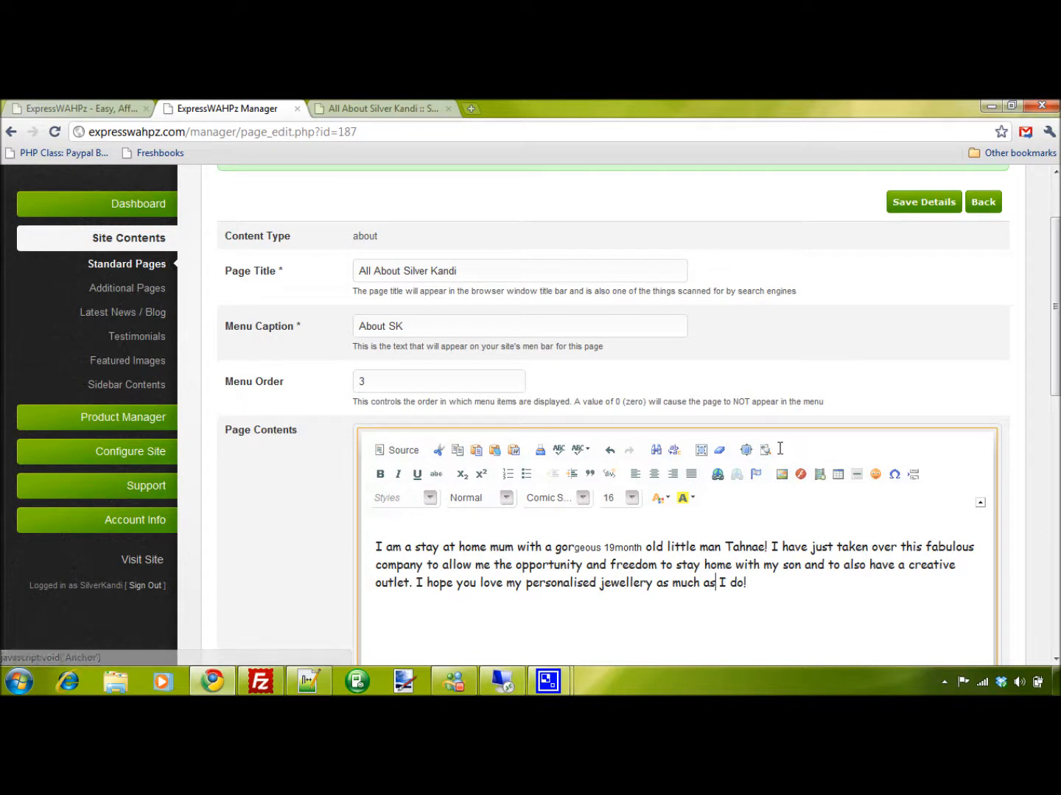
{"action": "left_click", "coordinate": [765, 450]}
{"action": "left_click", "coordinate": [765, 450]}
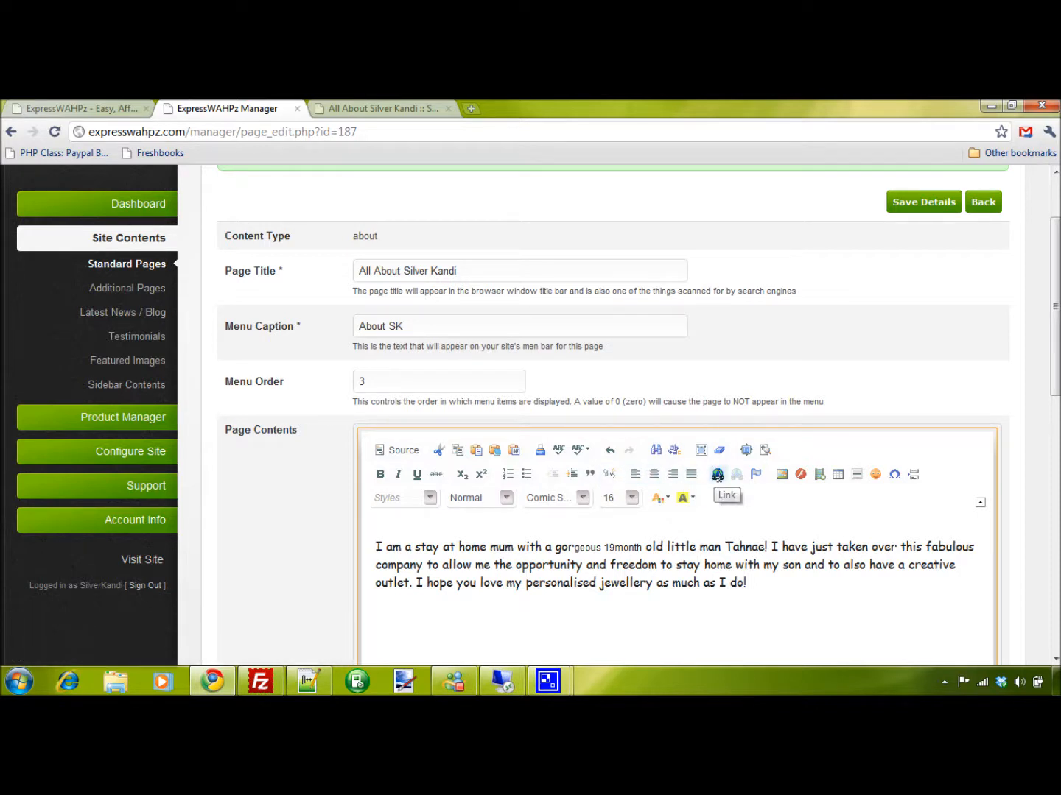
Start a link on the word "little" in the first line, trying the E-mail and anchor link types before returning to URL
{"action": "double_click", "coordinate": [674, 547]}
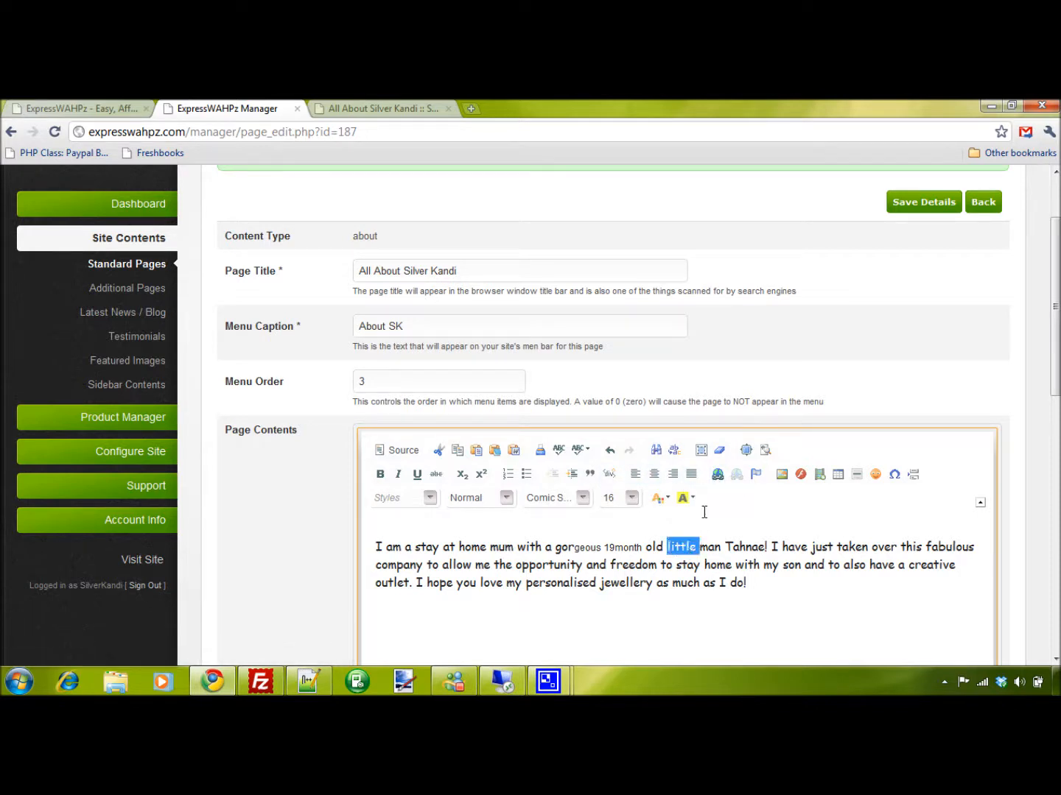
{"action": "left_click", "coordinate": [718, 474]}
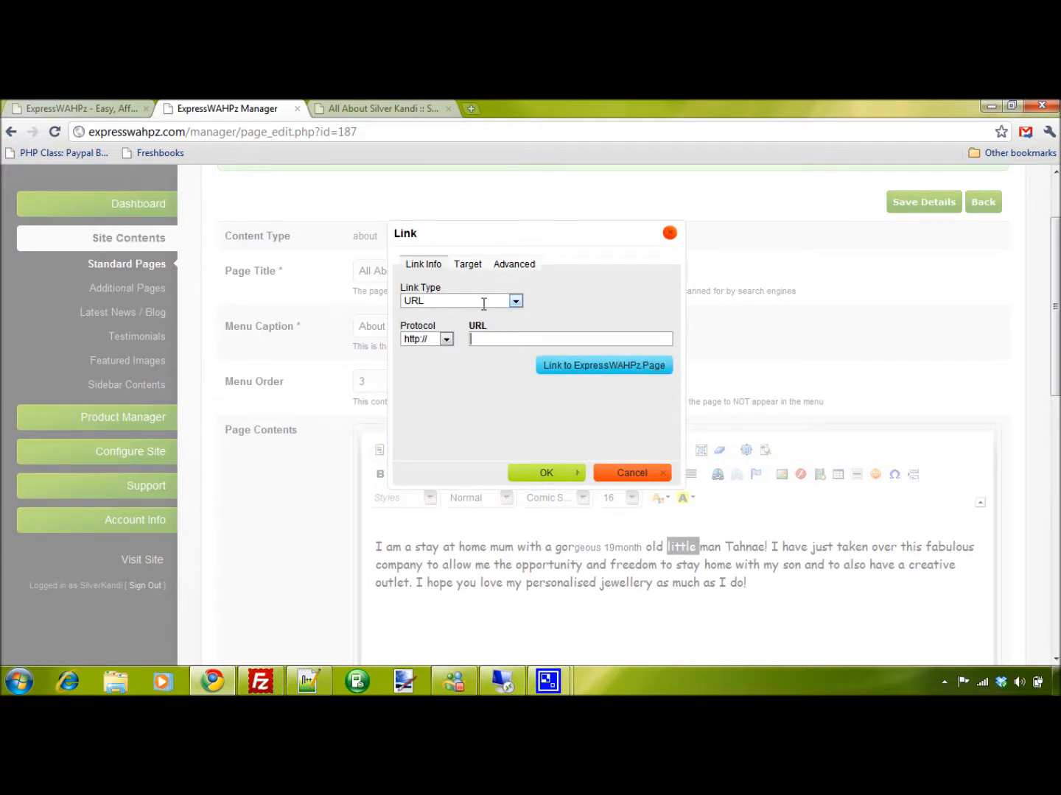
{"action": "left_click", "coordinate": [490, 302]}
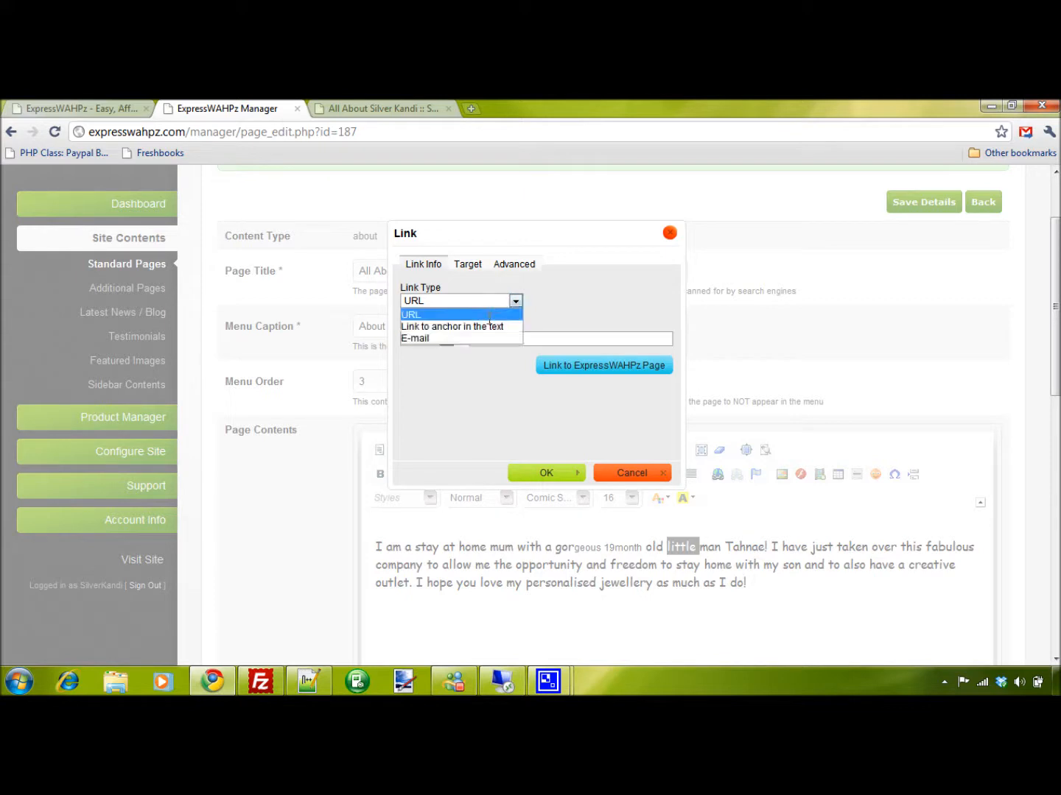
{"action": "left_click", "coordinate": [436, 337]}
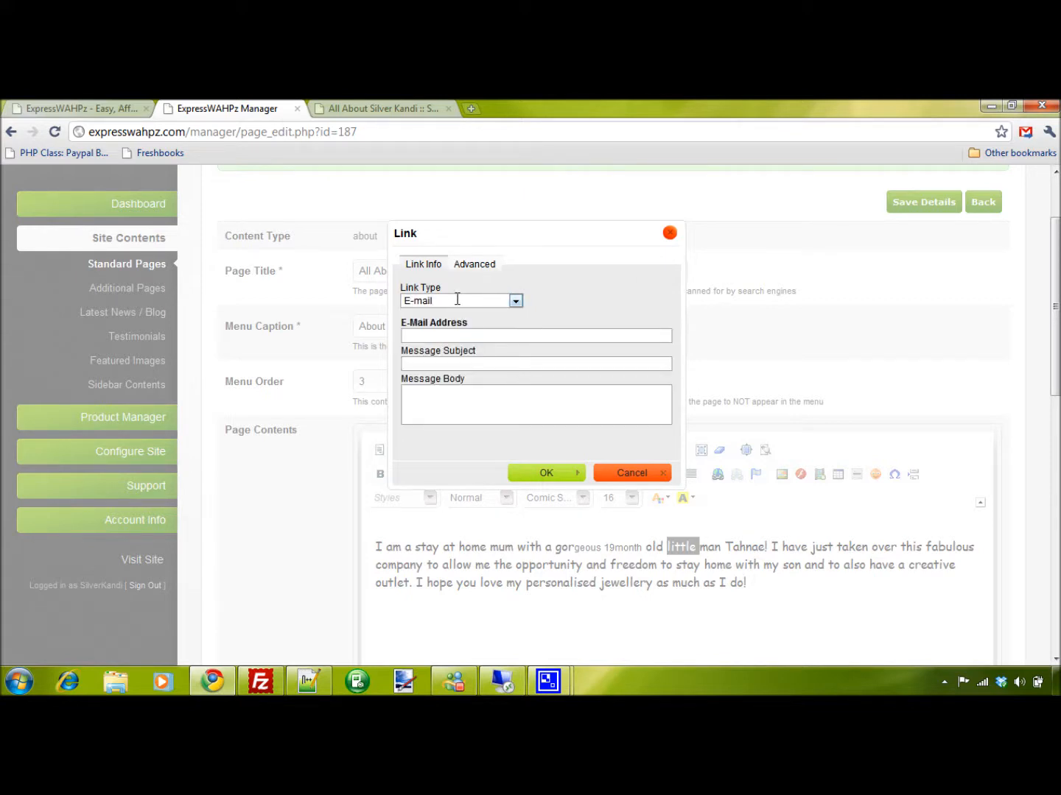
{"action": "left_click", "coordinate": [472, 302]}
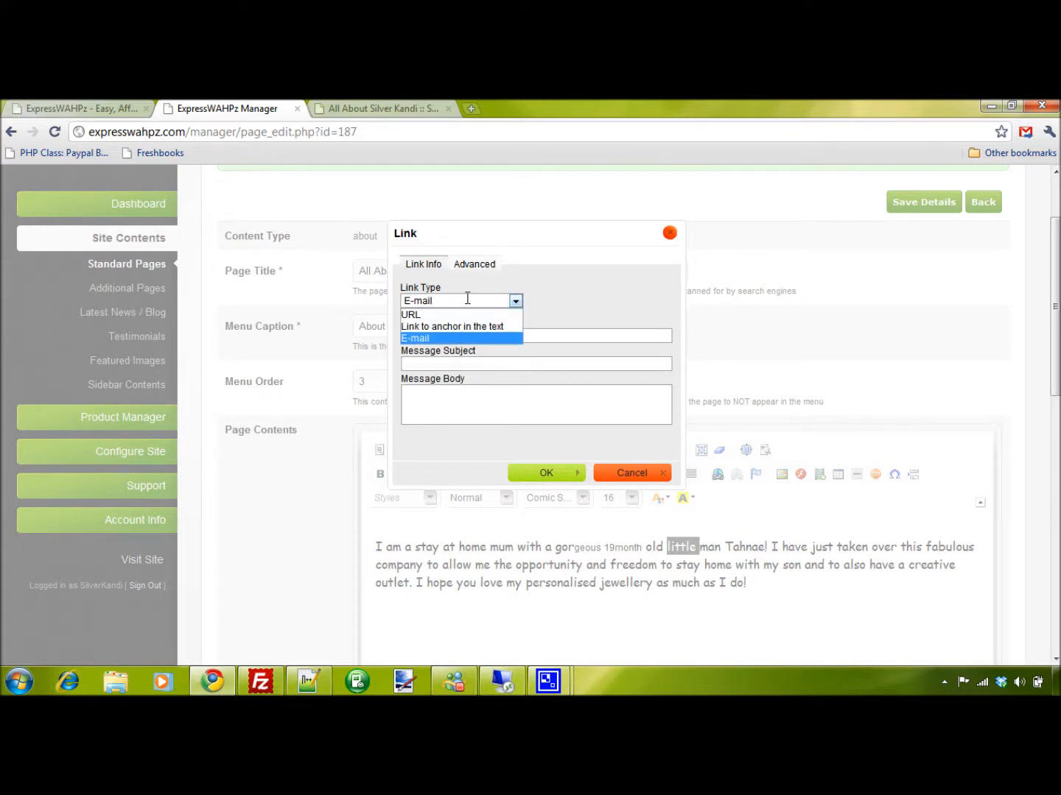
{"action": "left_click", "coordinate": [470, 327]}
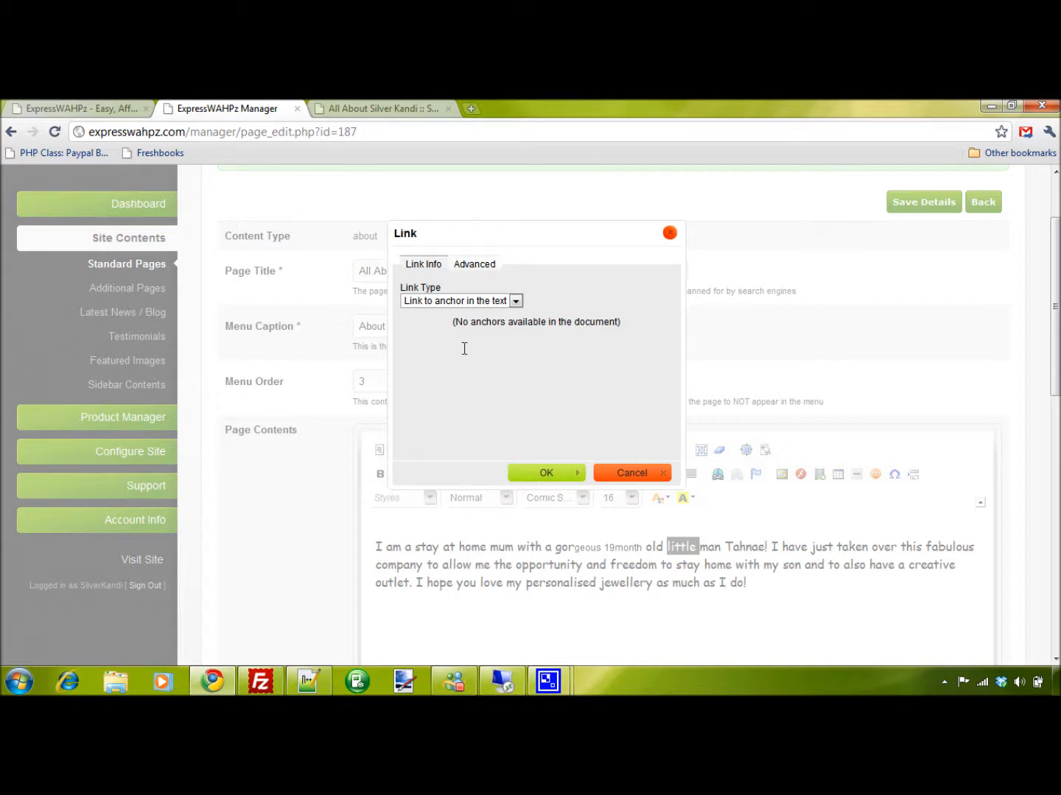
{"action": "left_click", "coordinate": [498, 310]}
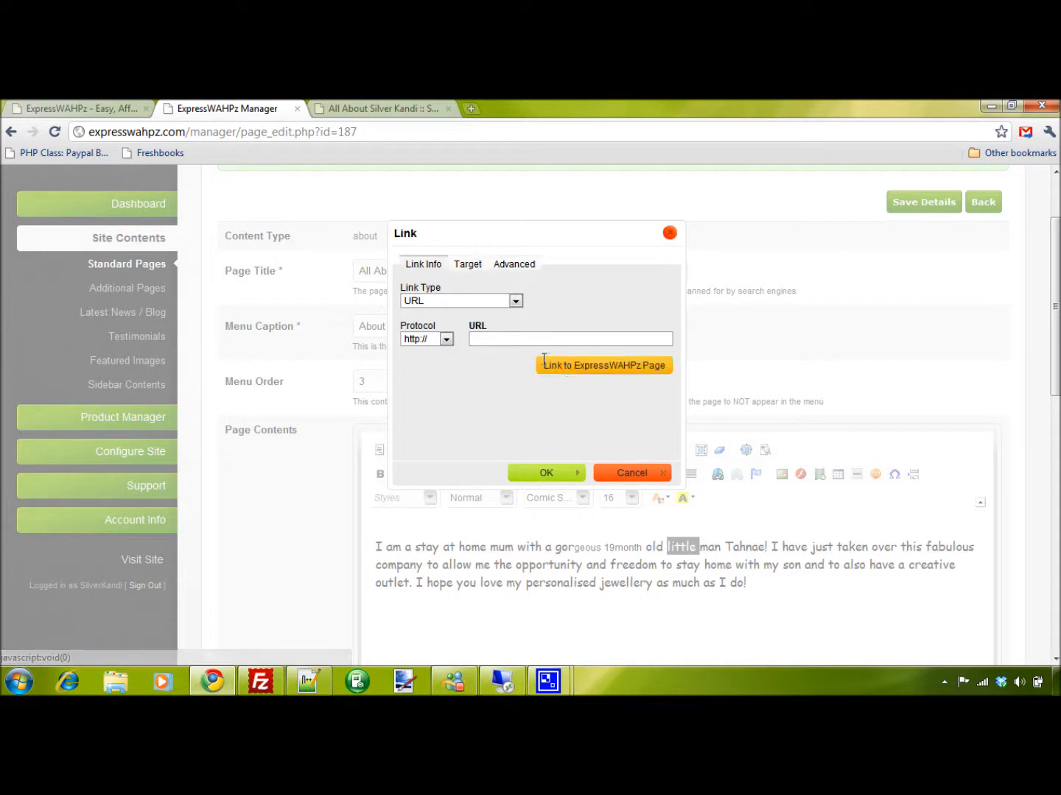
Set the link's target to the site's internal Contact page and apply it to the word "little"
{"action": "left_click", "coordinate": [613, 366]}
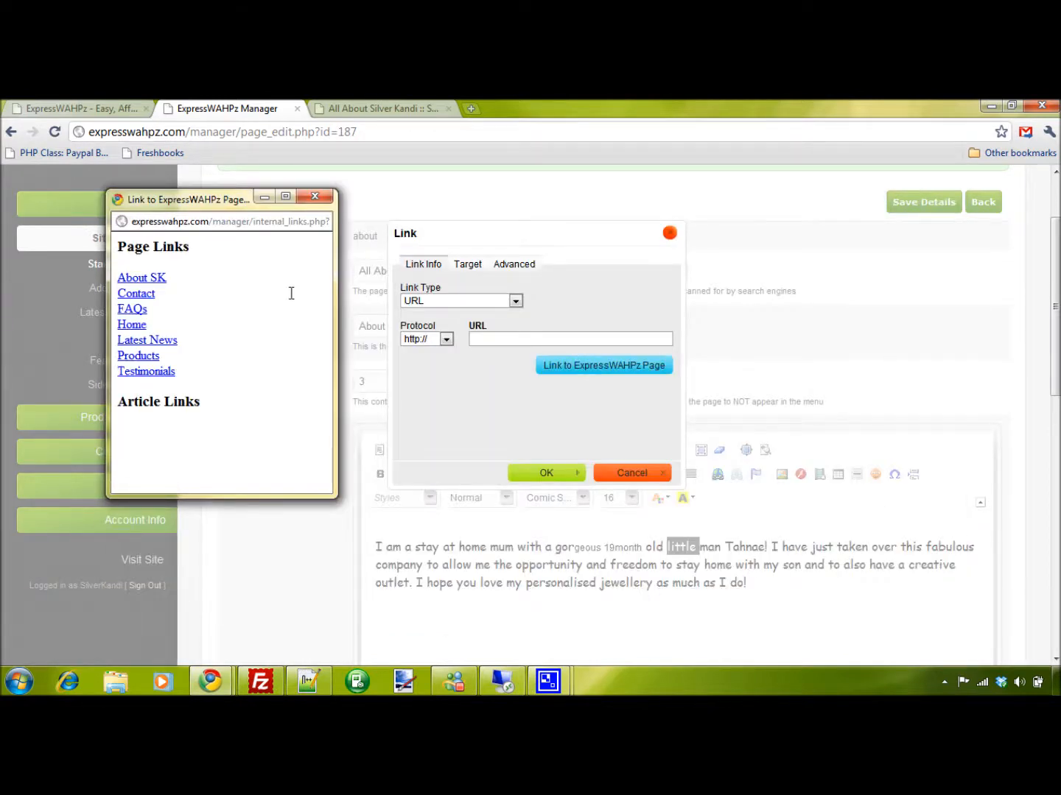
{"action": "left_click_drag", "start_coordinate": [215, 199], "coordinate": [850, 242]}
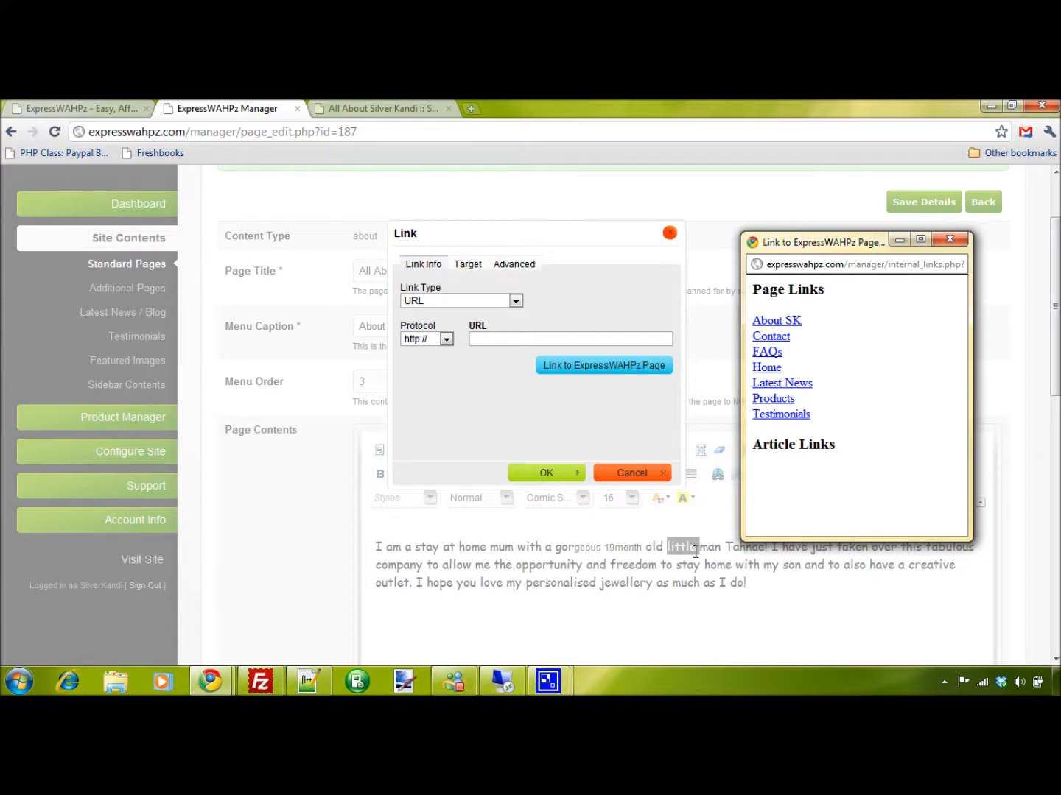
{"action": "left_click", "coordinate": [768, 336]}
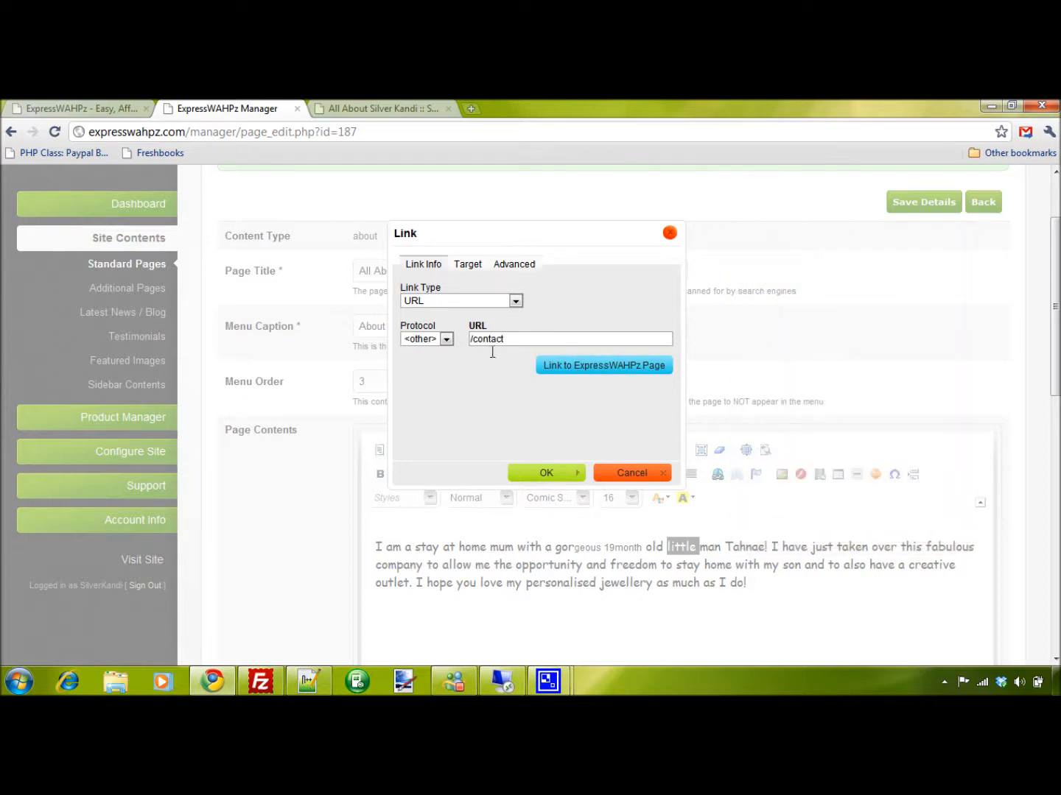
{"action": "left_click", "coordinate": [546, 473]}
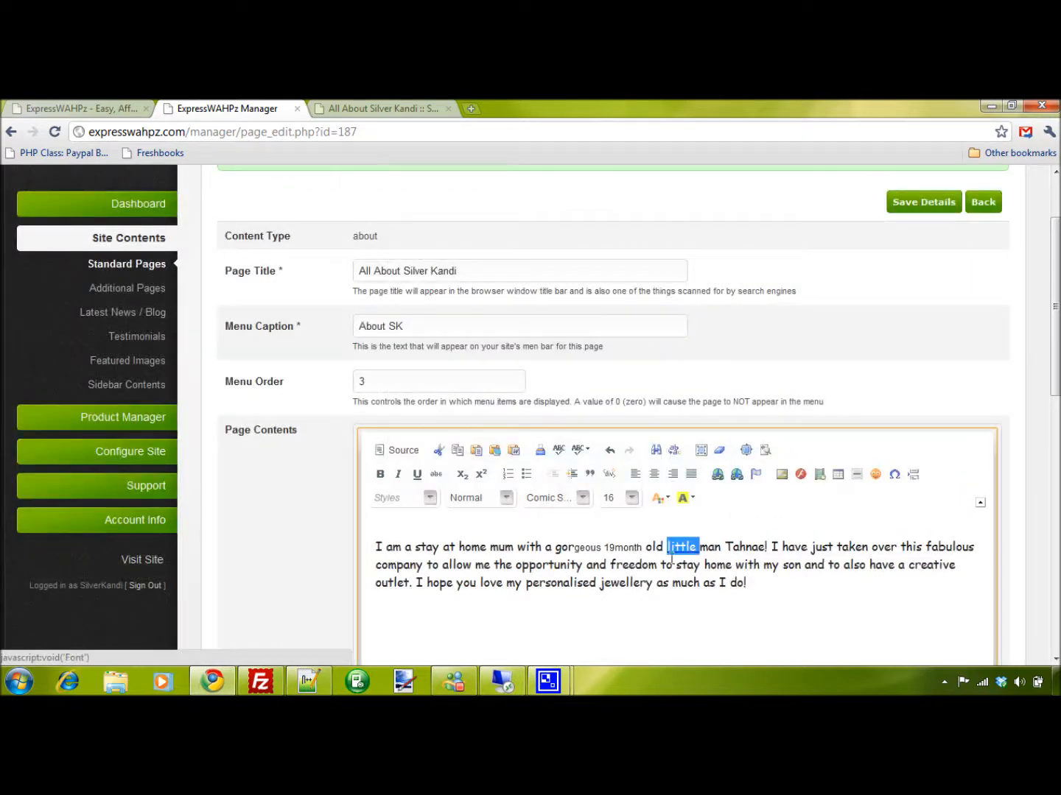
{"action": "left_click", "coordinate": [678, 545]}
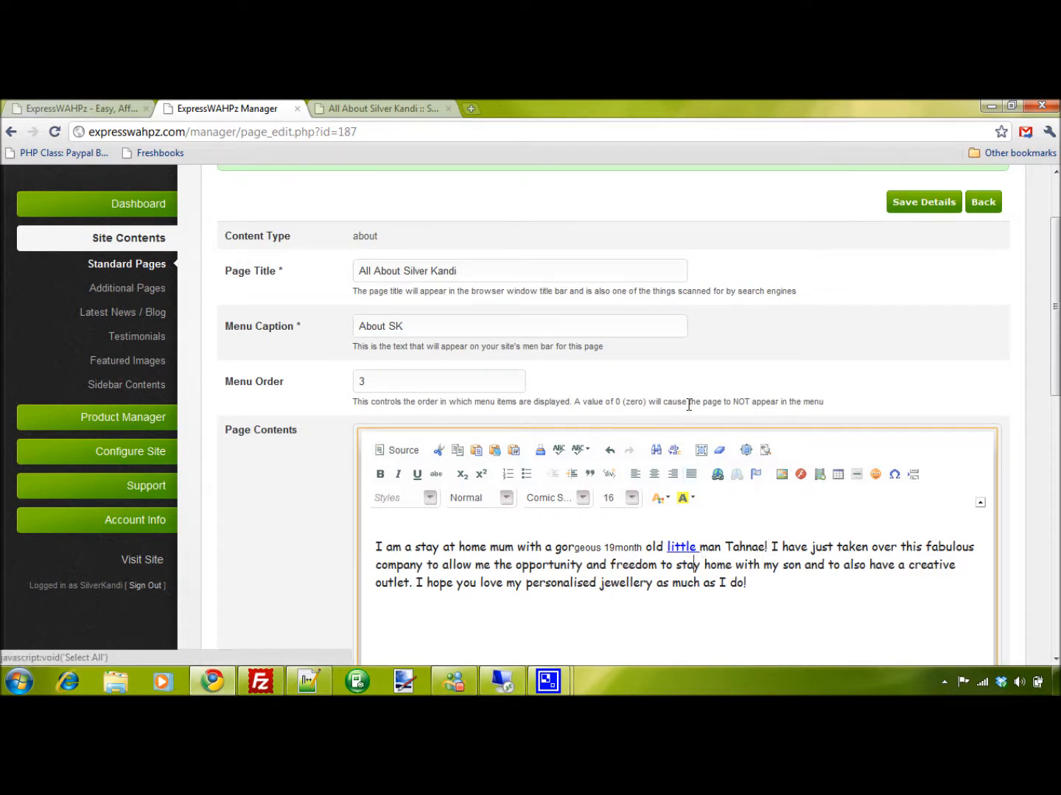
Place the cursor inside the word "company" and view the properties for a new table without inserting one
{"action": "scroll", "coordinate": [783, 324], "scroll_direction": "down", "scroll_amount": 2}
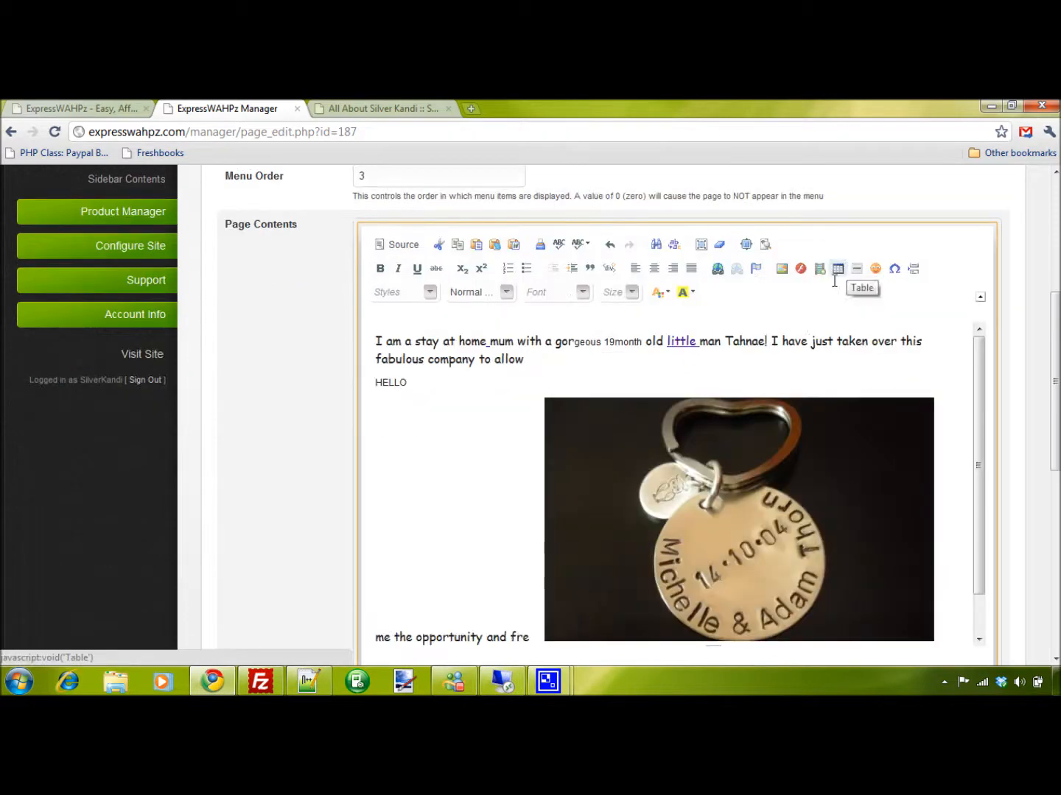
{"action": "left_click", "coordinate": [440, 358]}
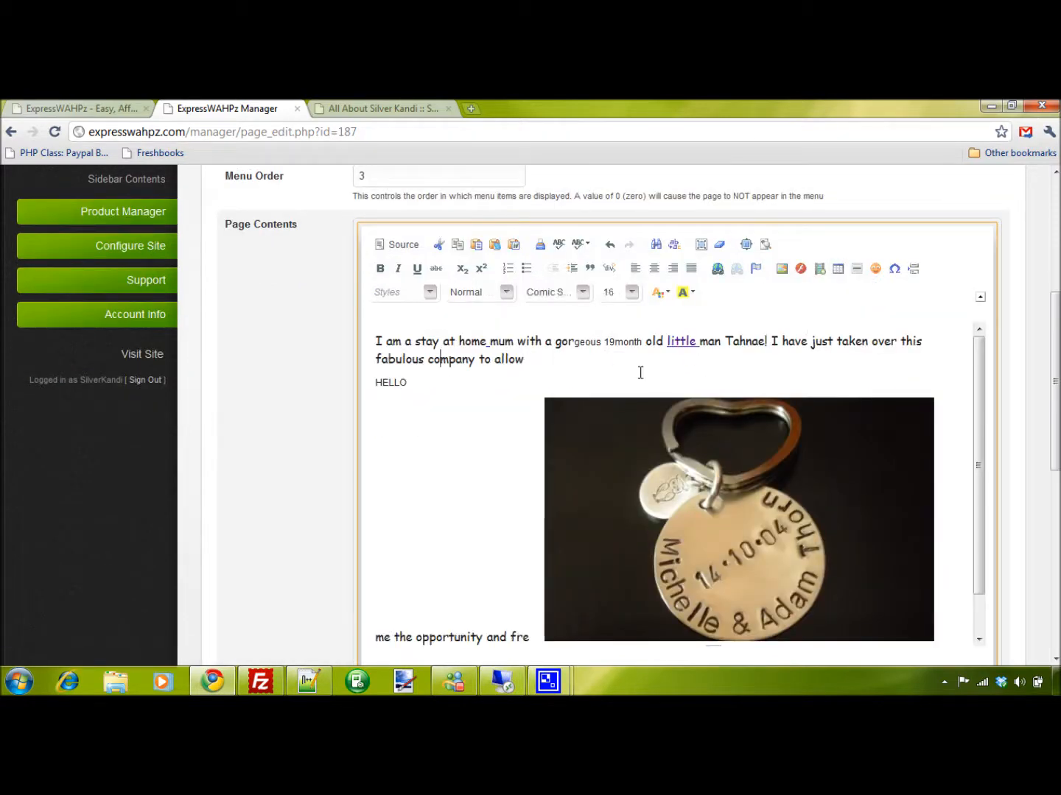
{"action": "left_click", "coordinate": [838, 270]}
{"action": "left_click", "coordinate": [838, 270]}
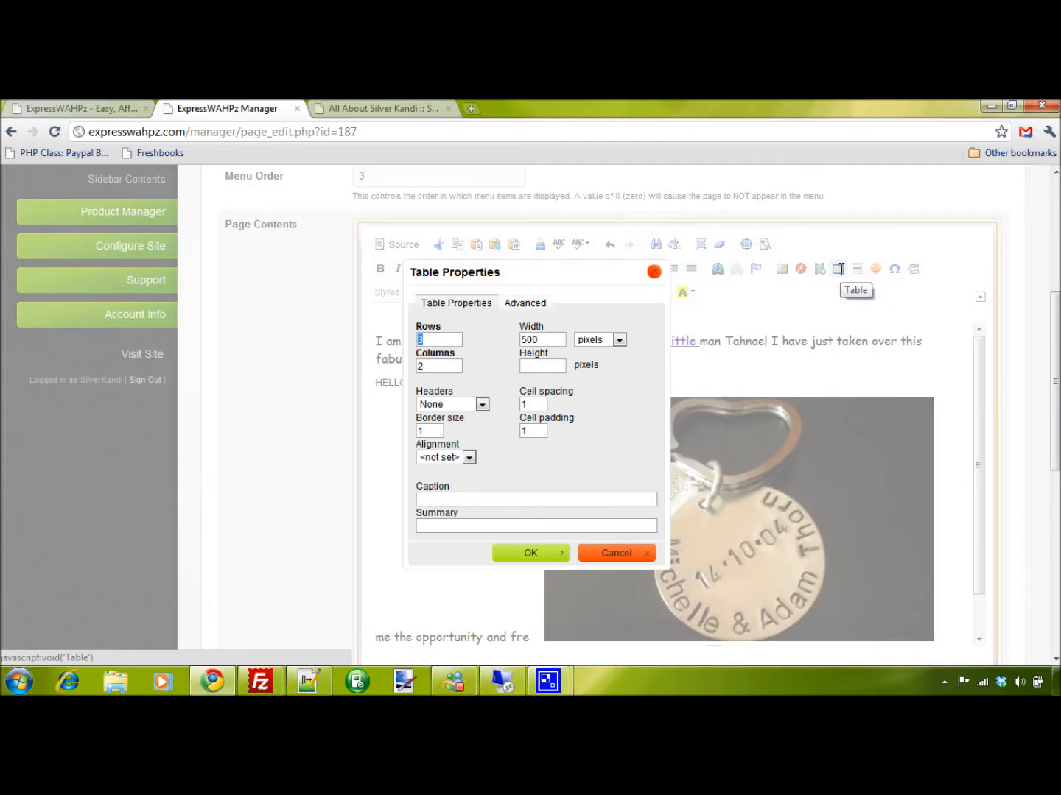
{"action": "left_click", "coordinate": [616, 553]}
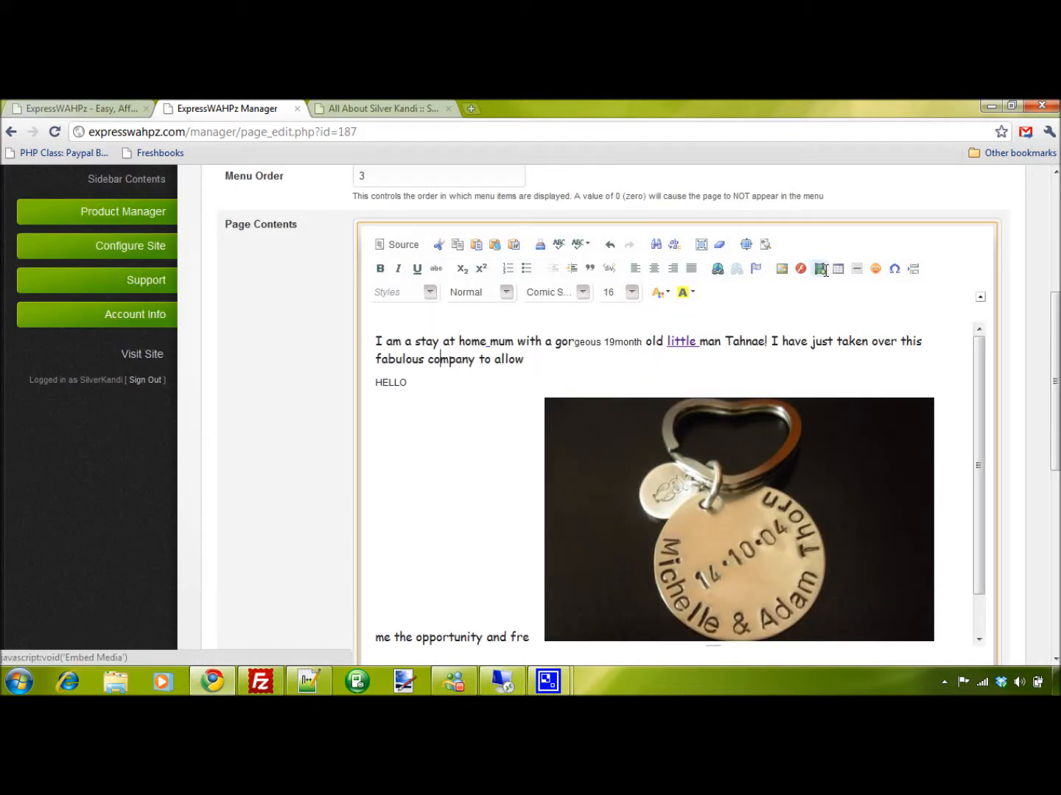
Insert a horizontal line at the cursor inside "company" and add the angry smiley directly below it
{"action": "left_click", "coordinate": [858, 270]}
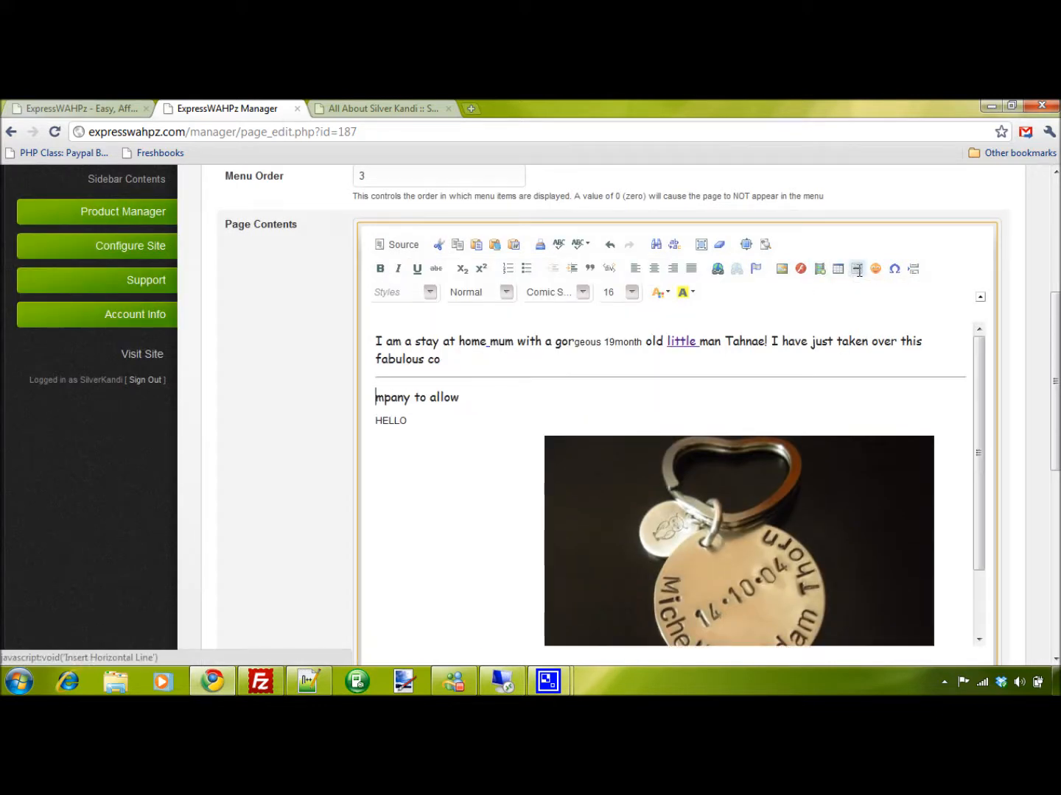
{"action": "left_click", "coordinate": [876, 270]}
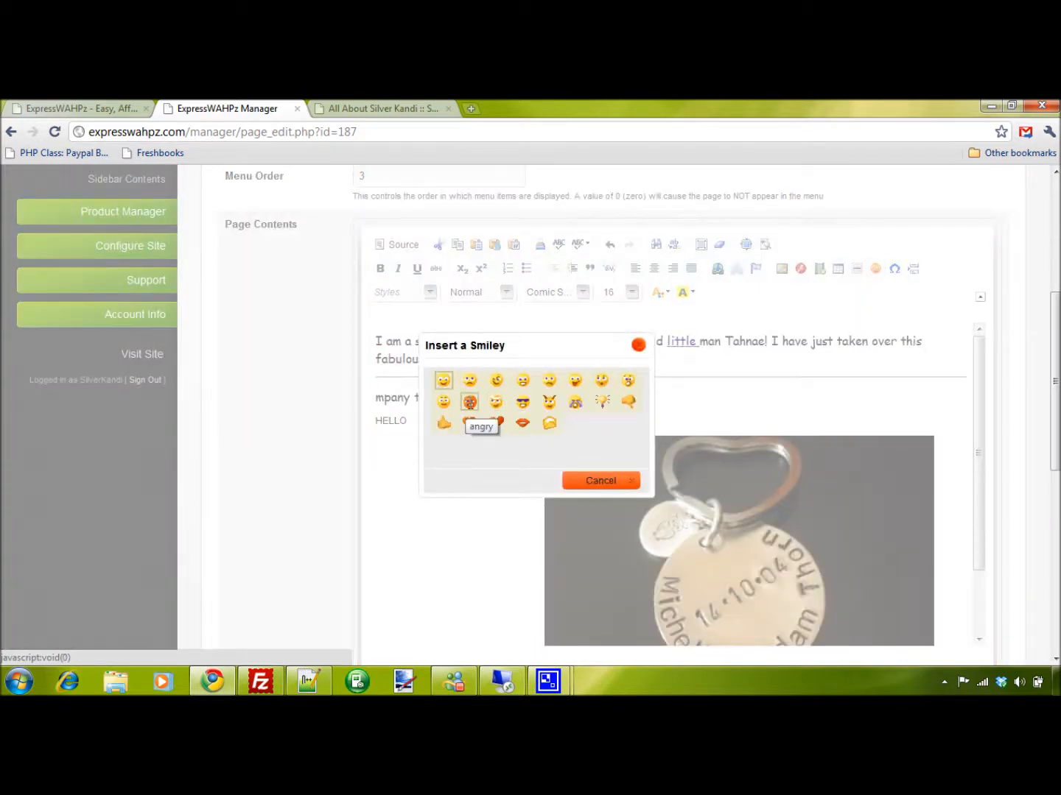
{"action": "left_click", "coordinate": [470, 401]}
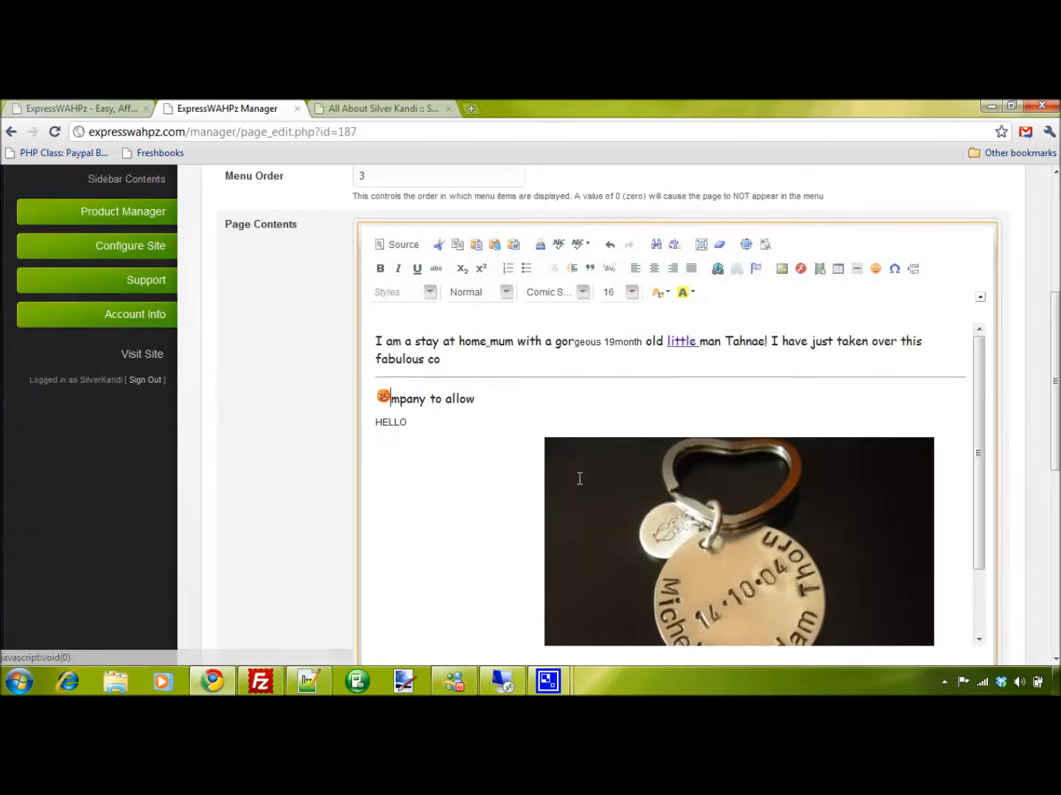
Insert the special character Ê after the angry smiley
{"action": "left_click", "coordinate": [895, 269]}
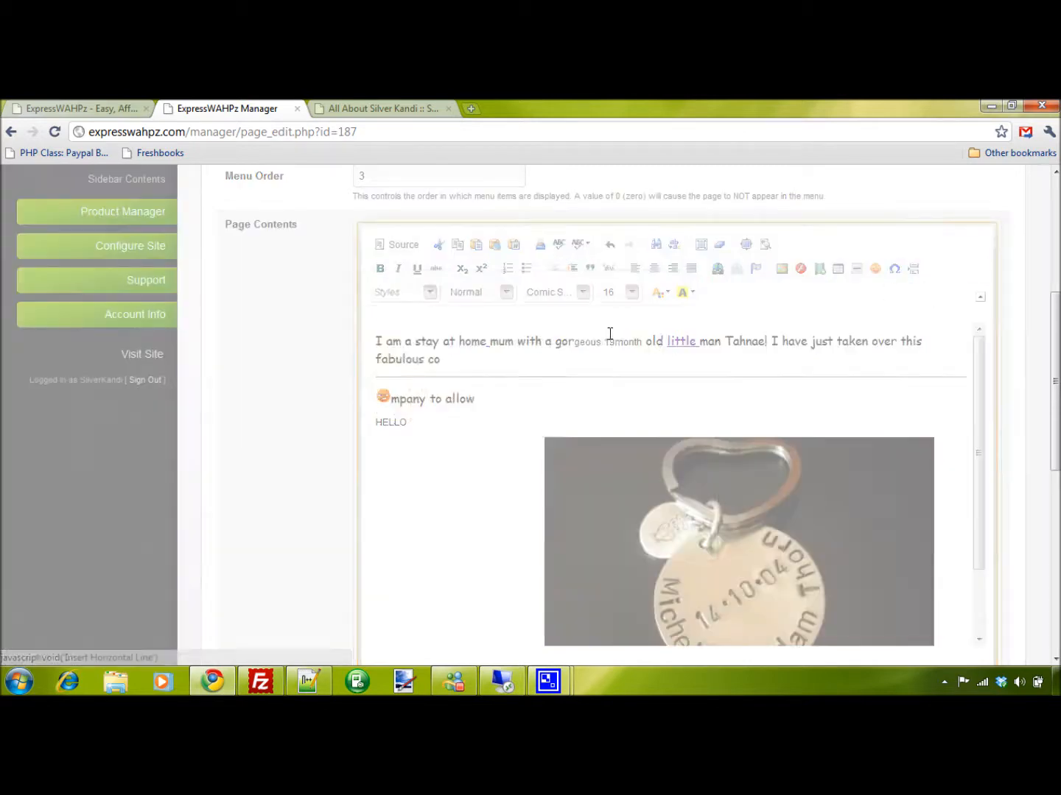
{"action": "left_click", "coordinate": [379, 459]}
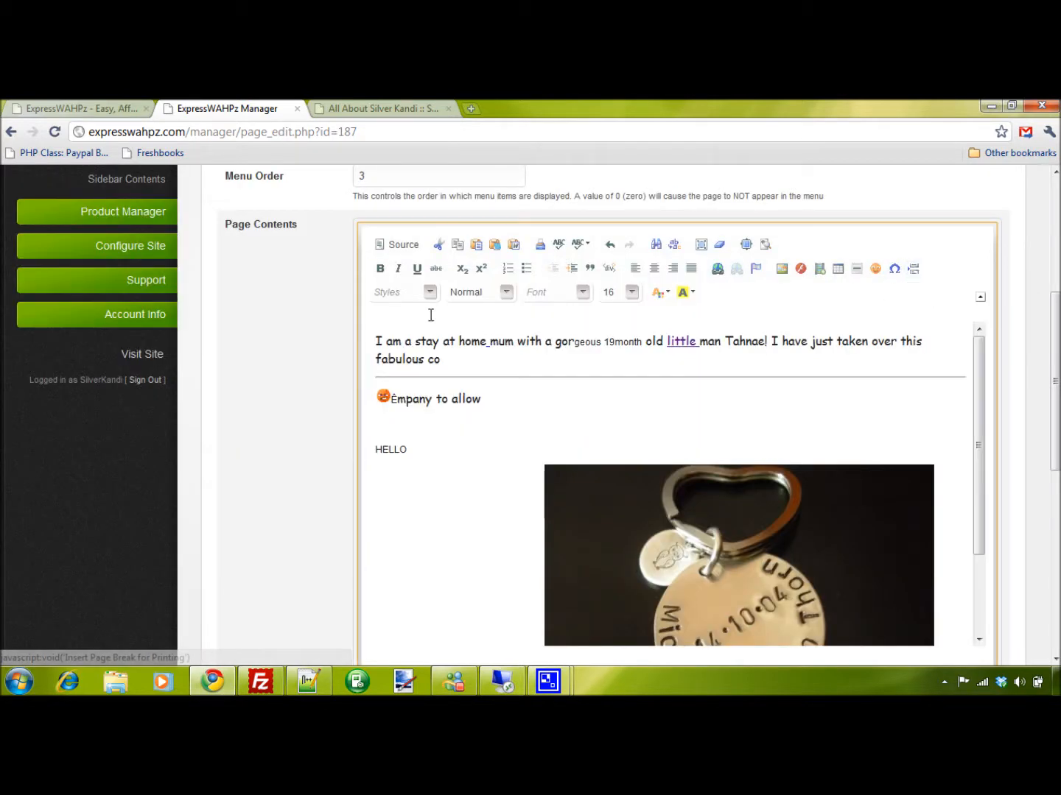
Browse the available inline styles and the paragraph formats for the page contents
{"action": "left_click", "coordinate": [419, 294]}
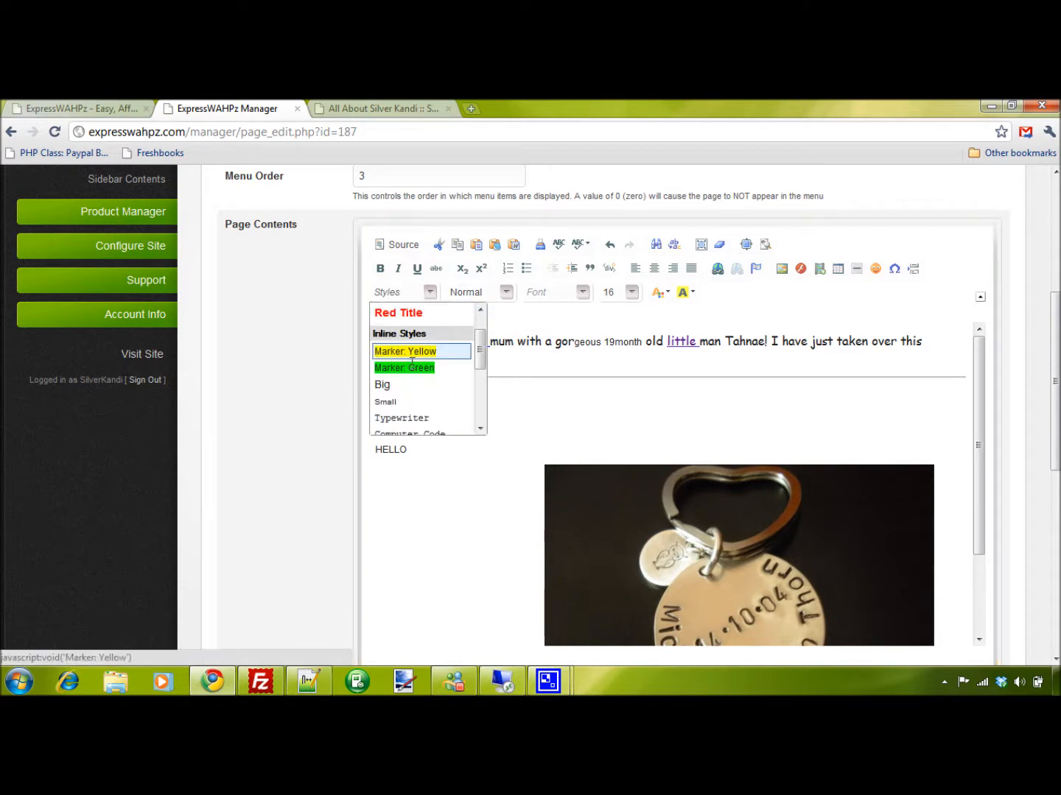
{"action": "left_click", "coordinate": [490, 293]}
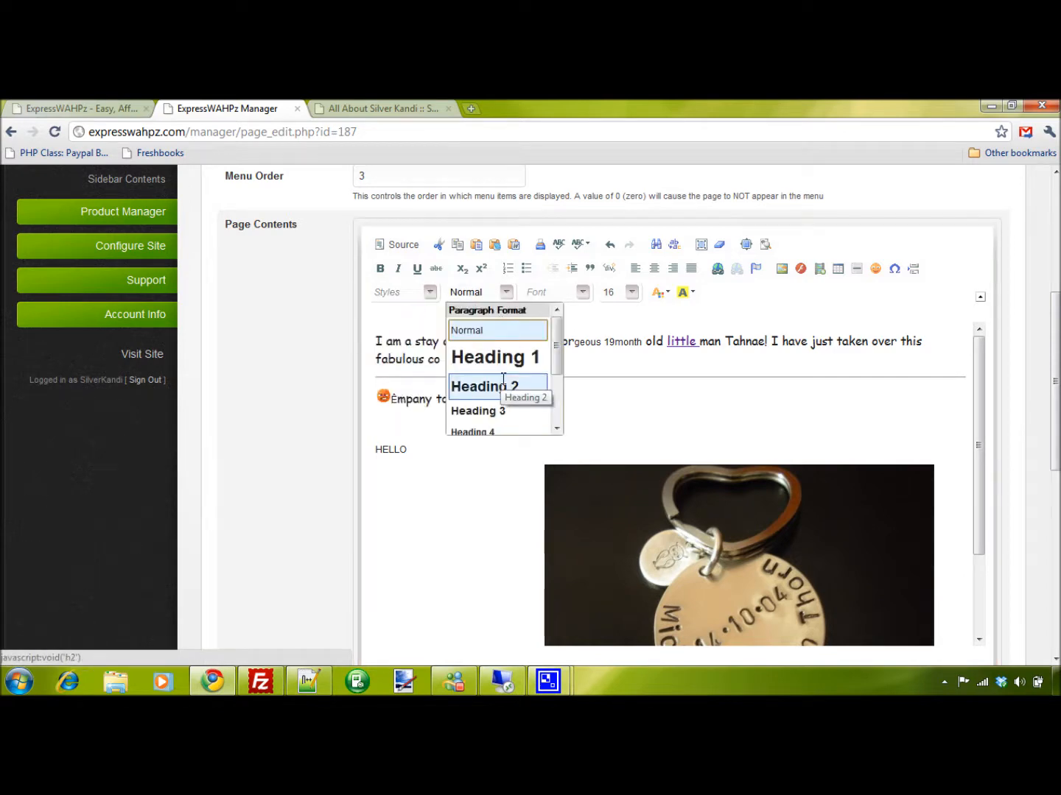
{"action": "scroll", "coordinate": [512, 376], "scroll_direction": "down", "scroll_amount": 3}
{"action": "scroll", "coordinate": [589, 281], "scroll_direction": "up", "scroll_amount": 2}
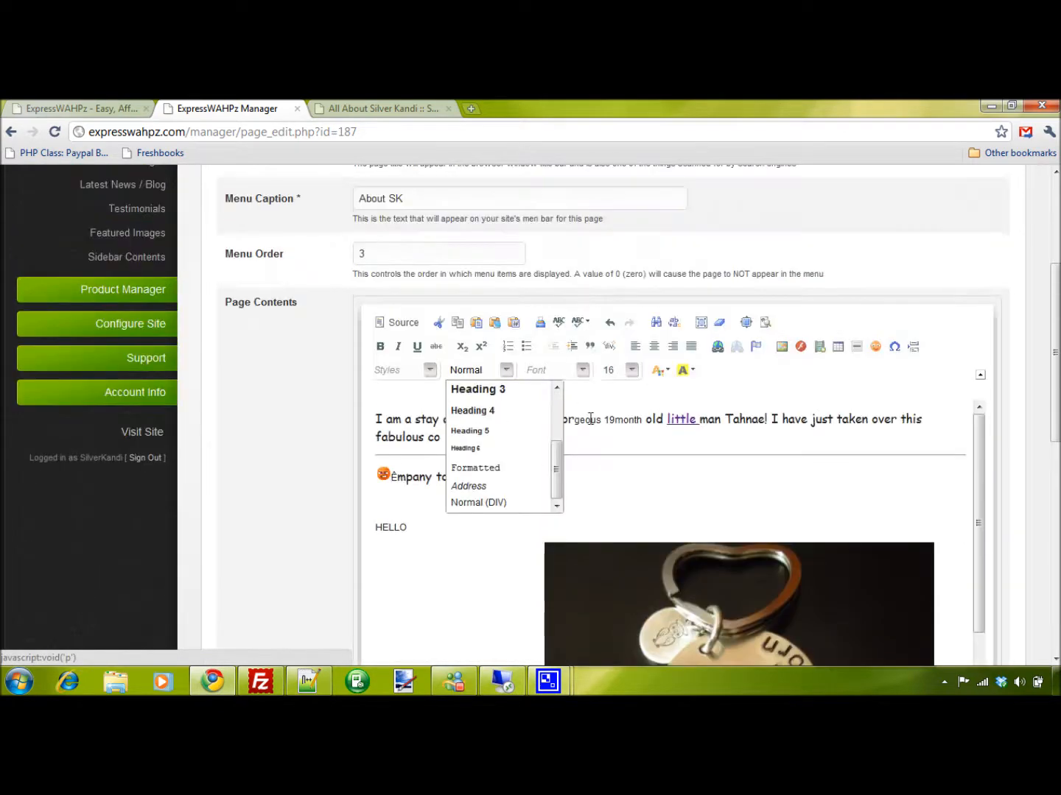
Give the text from "nth old little" to "fabulous co" above the horizontal line a golden-orange background colour
{"action": "left_click_drag", "start_coordinate": [620, 438], "coordinate": [628, 414]}
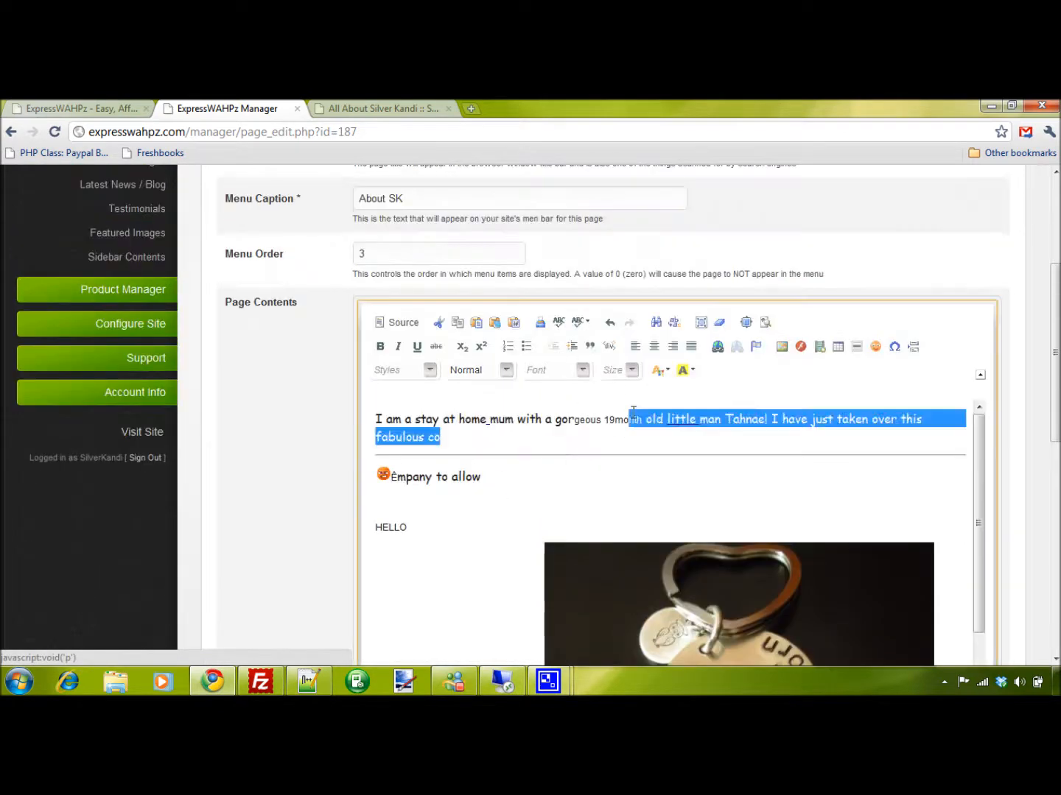
{"action": "left_click", "coordinate": [690, 371]}
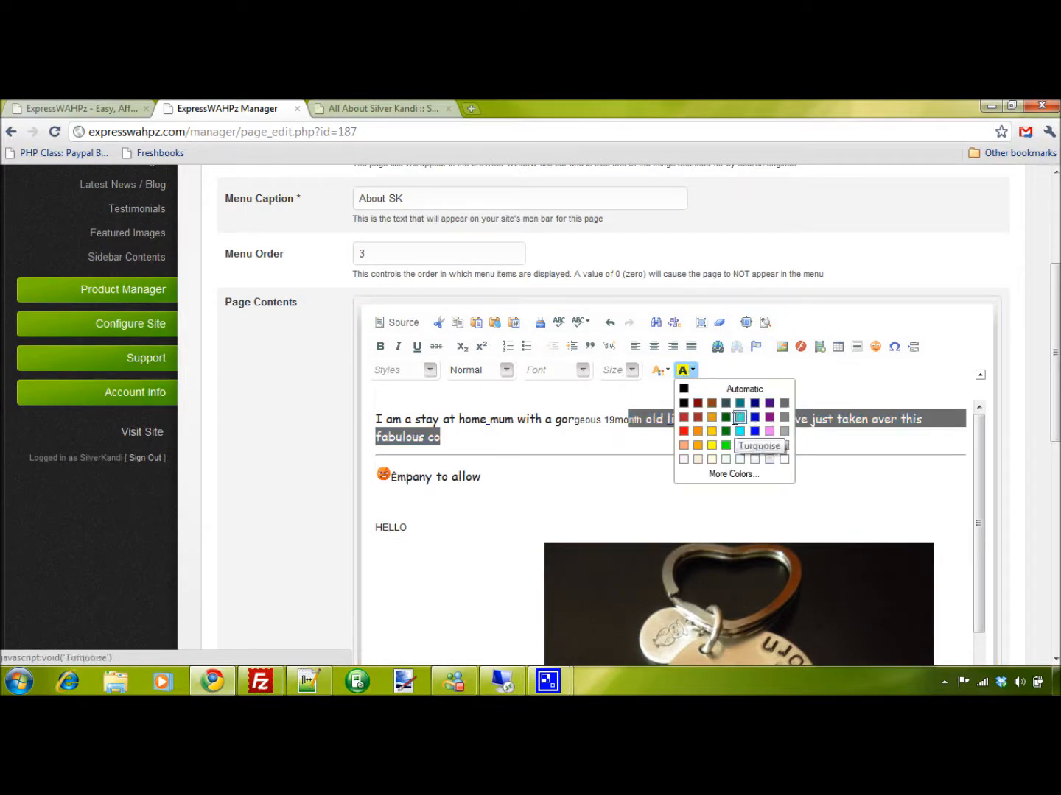
{"action": "left_click", "coordinate": [711, 417]}
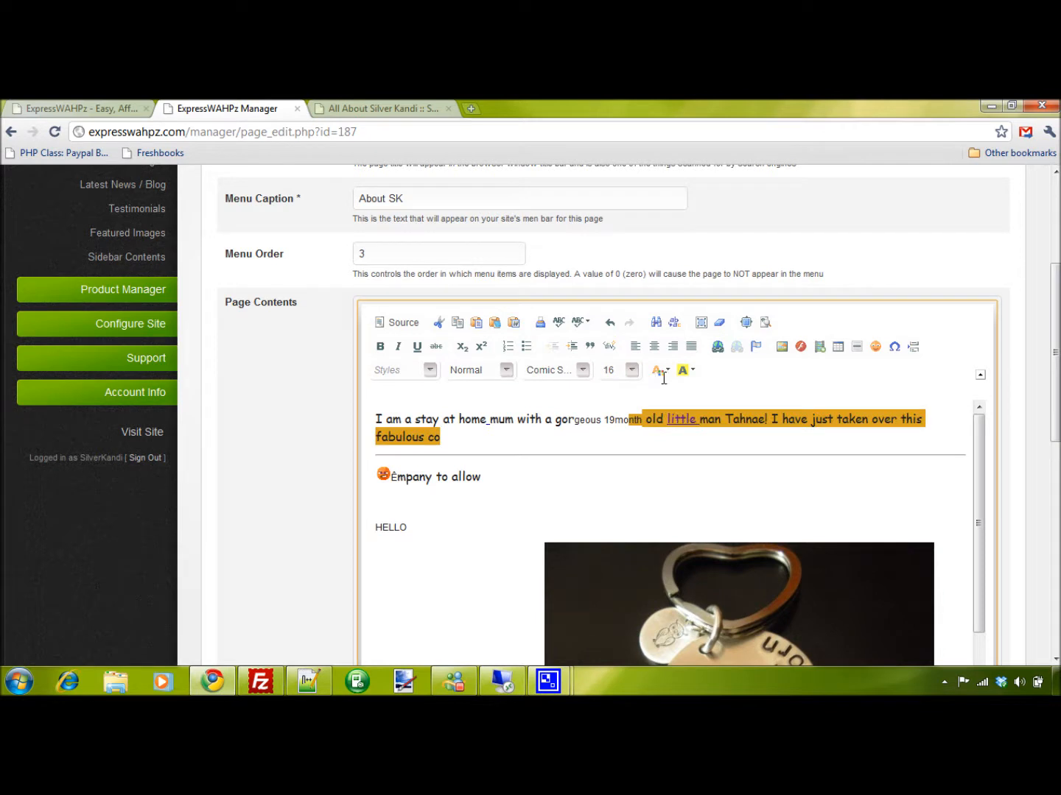
Colour the word "gorgeous" in the first line maroon
{"action": "double_click", "coordinate": [578, 420]}
{"action": "left_click", "coordinate": [660, 370]}
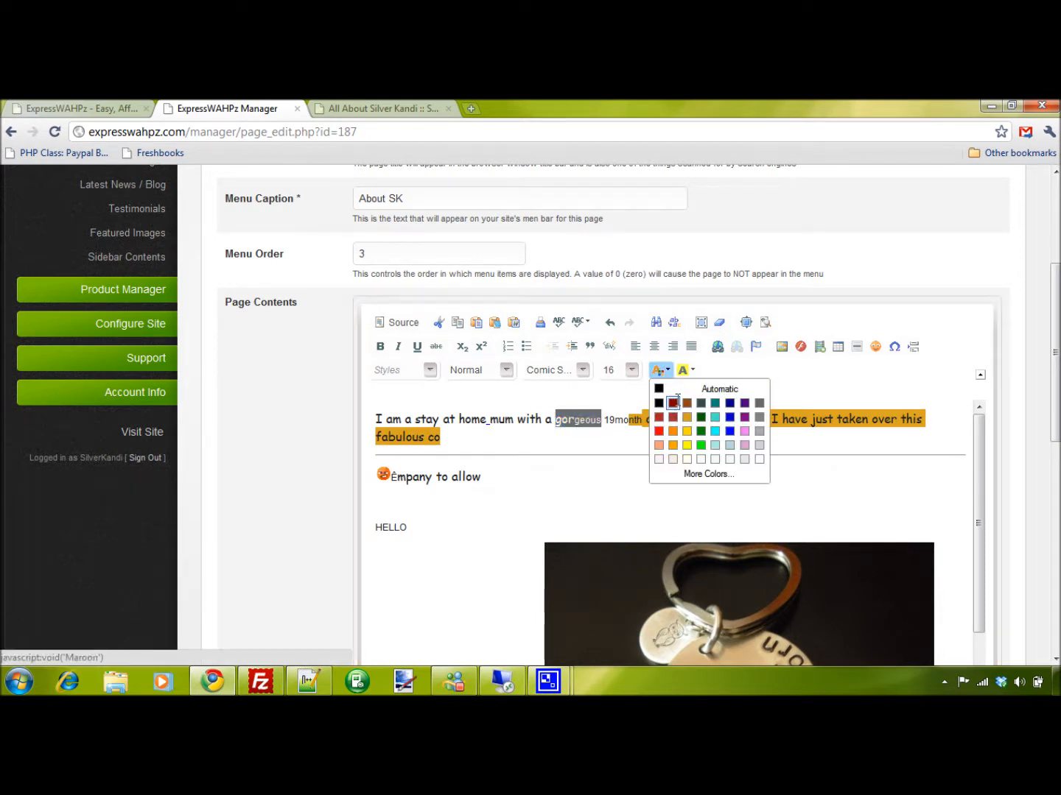
{"action": "left_click", "coordinate": [676, 404]}
{"action": "left_click", "coordinate": [562, 481]}
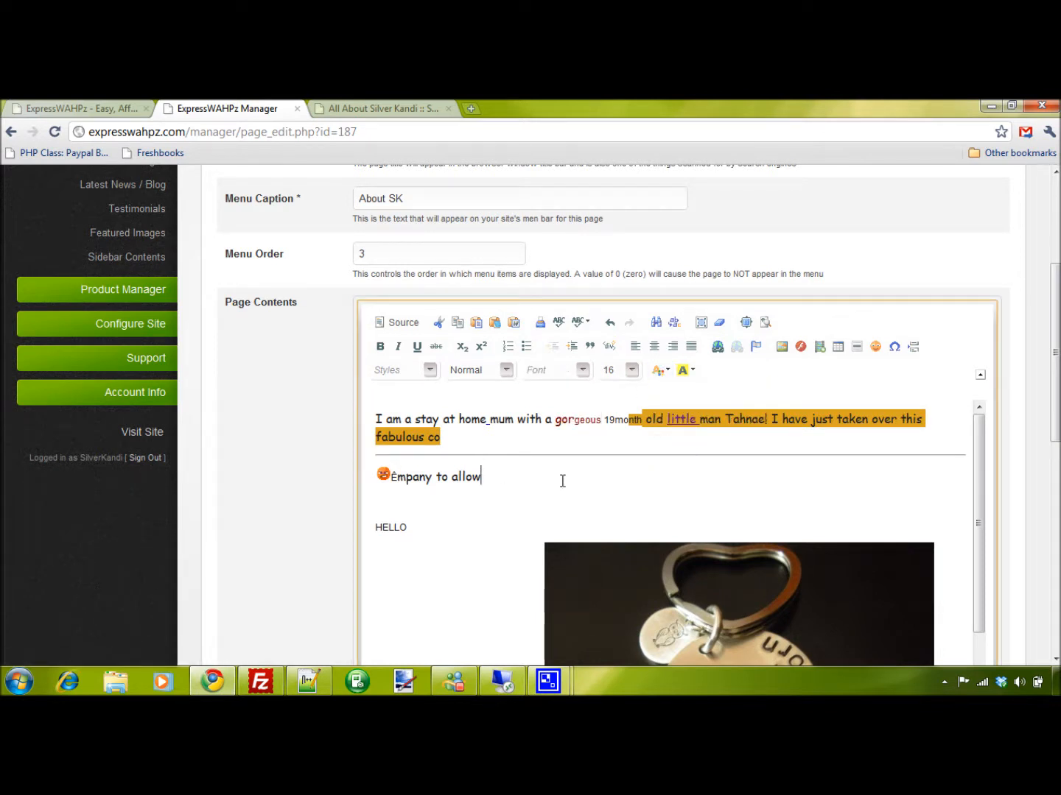
{"action": "scroll", "coordinate": [568, 462], "scroll_direction": "down", "scroll_amount": 3}
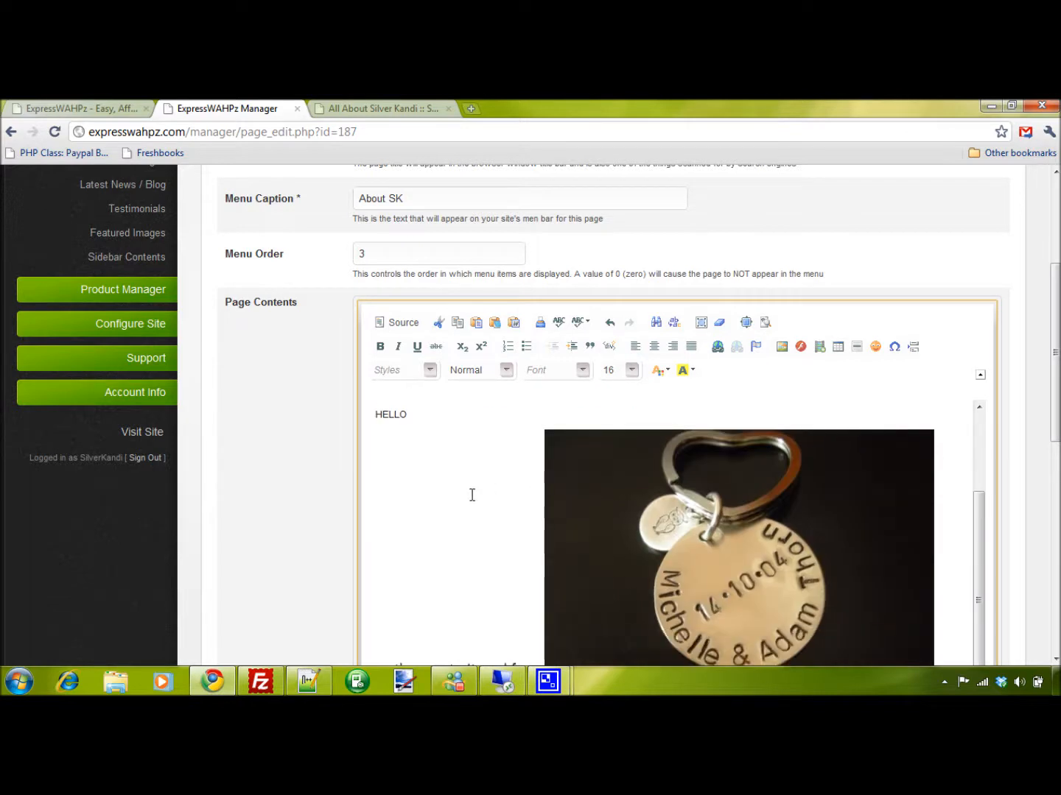
Review the page's Public Page Name, Description and Keywords fields, and return to the list of standard pages
{"action": "scroll", "coordinate": [472, 495], "scroll_direction": "up", "scroll_amount": 3}
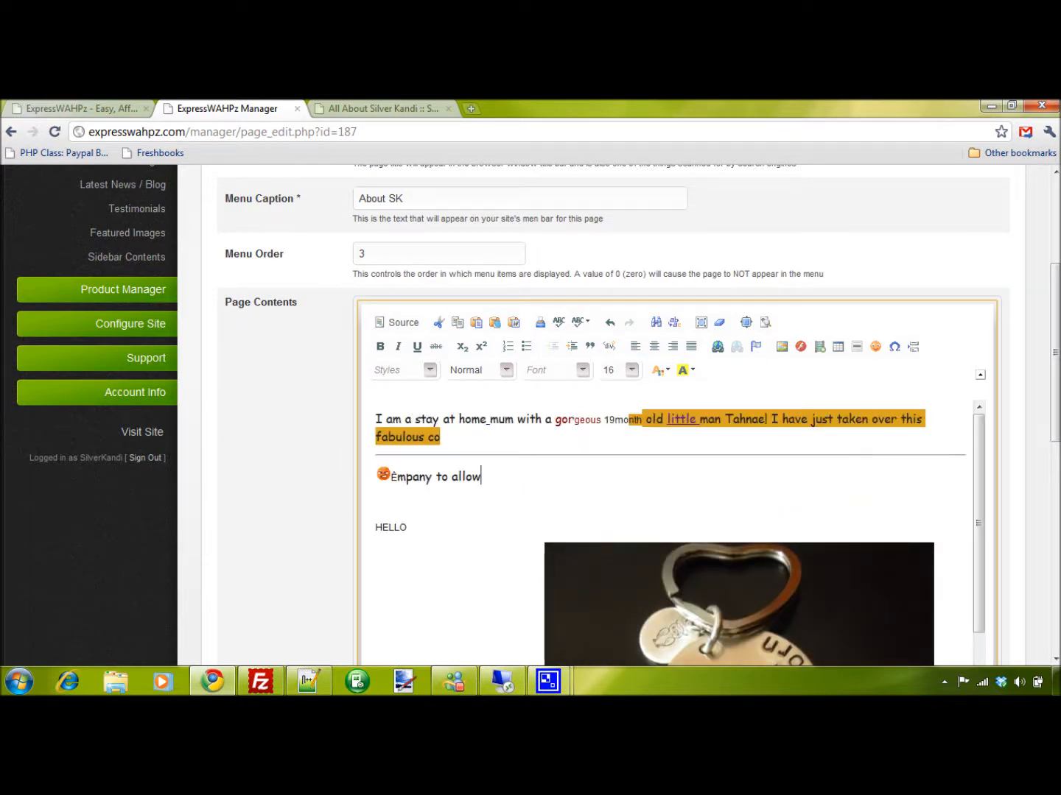
{"action": "left_click_drag", "start_coordinate": [1056, 353], "coordinate": [1055, 387]}
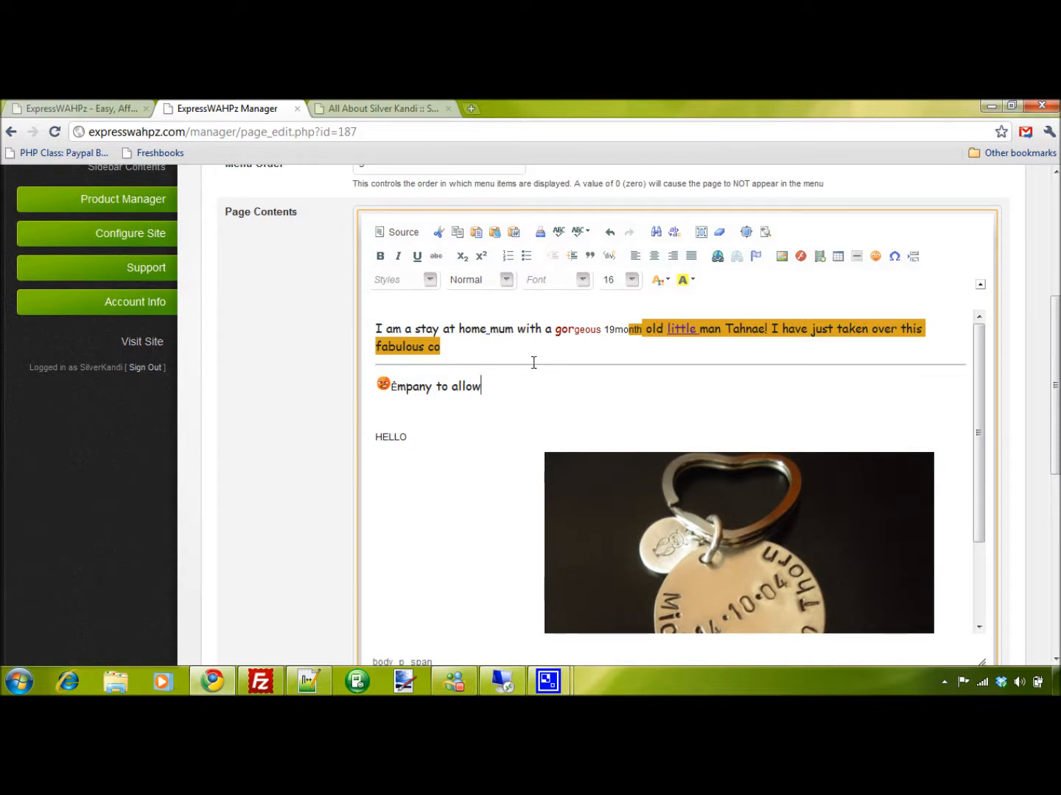
{"action": "scroll", "coordinate": [819, 367], "scroll_direction": "down", "scroll_amount": 10}
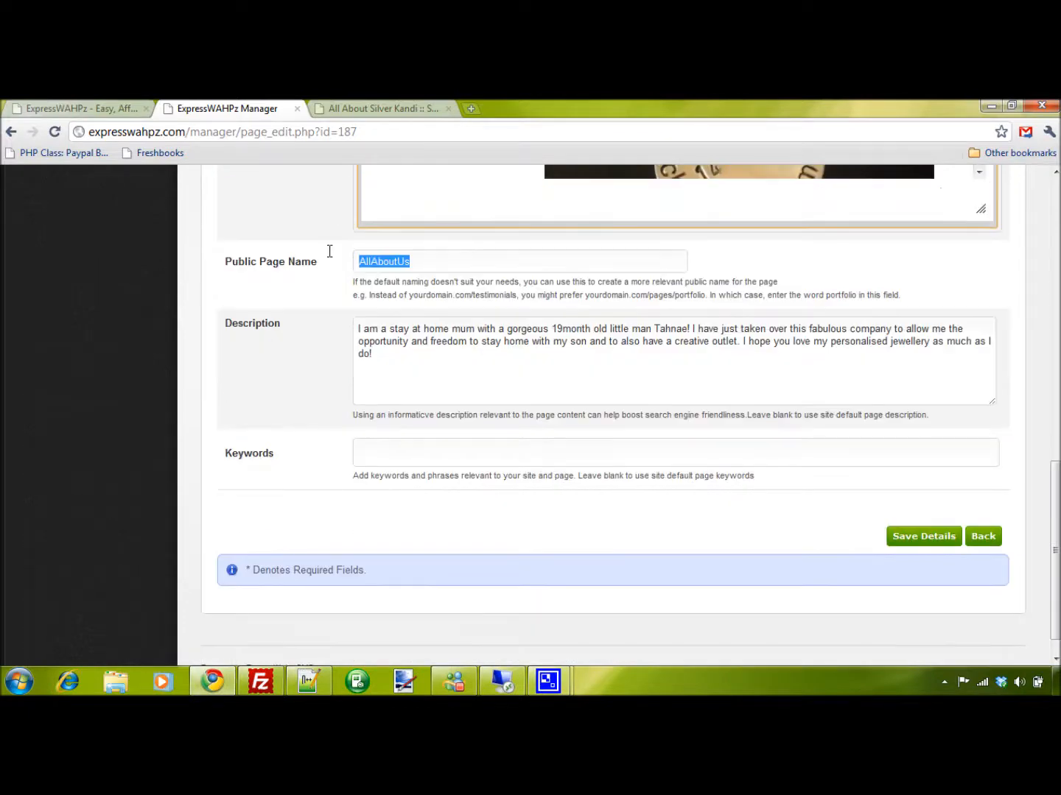
{"action": "key", "text": "Delete"}
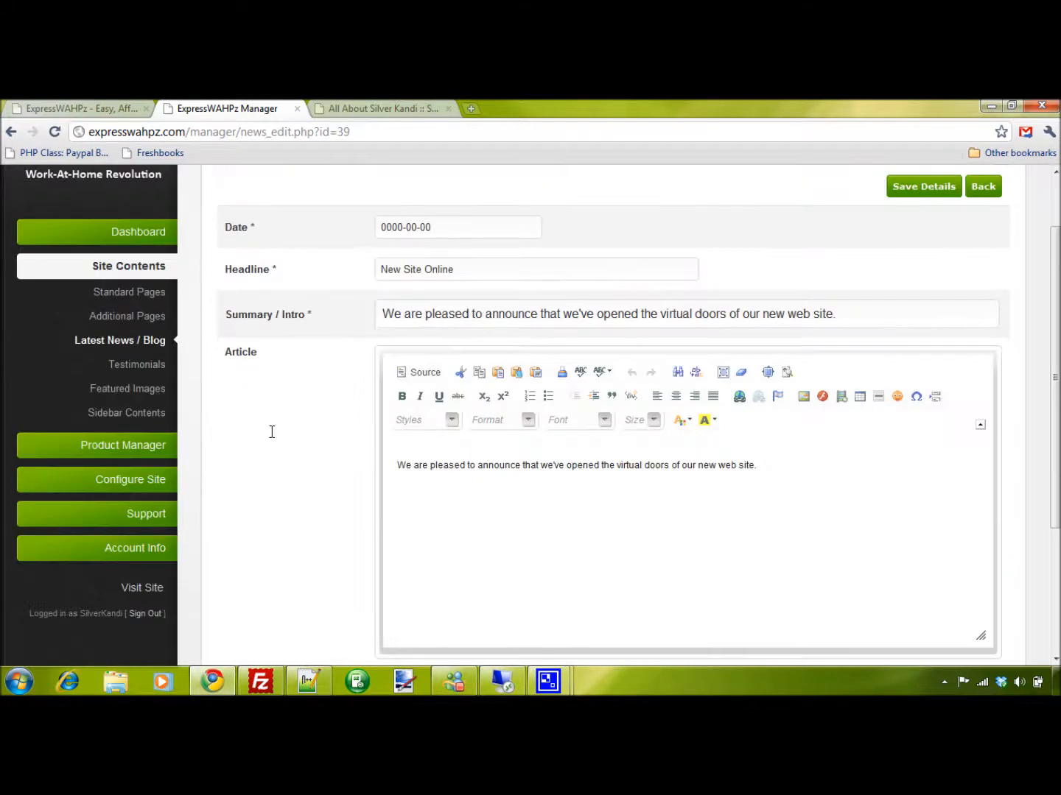
{"action": "scroll", "coordinate": [271, 432], "scroll_direction": "up", "scroll_amount": 1}
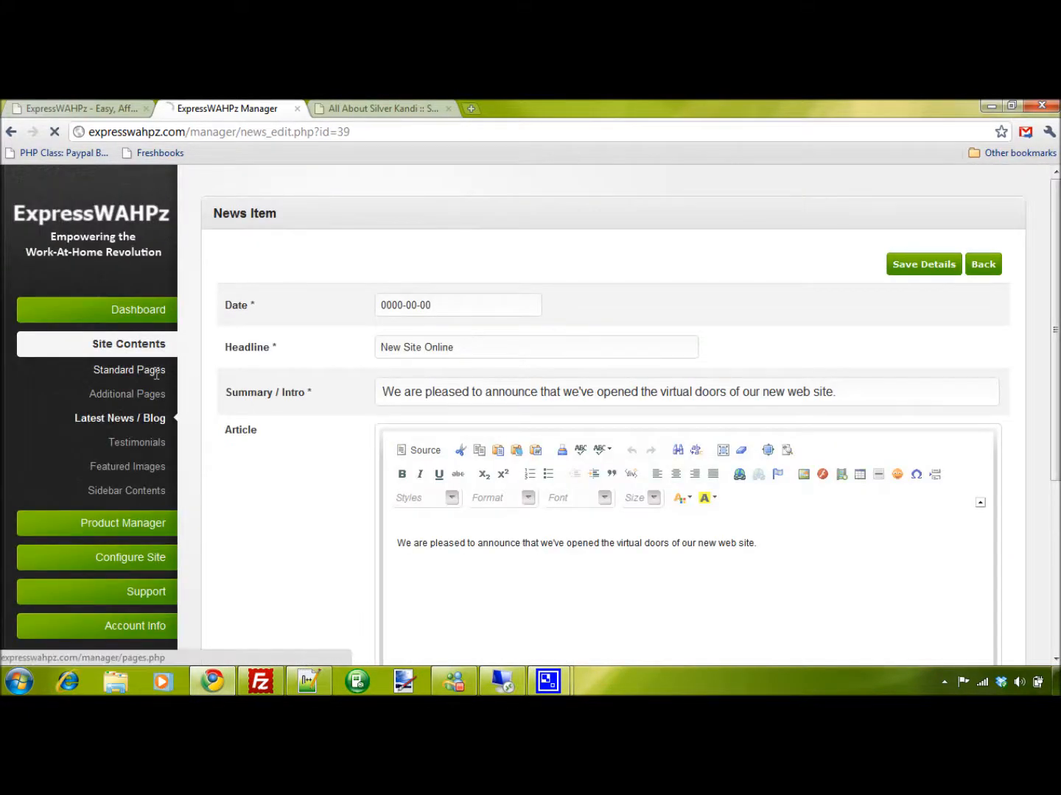
{"action": "left_click", "coordinate": [152, 372]}
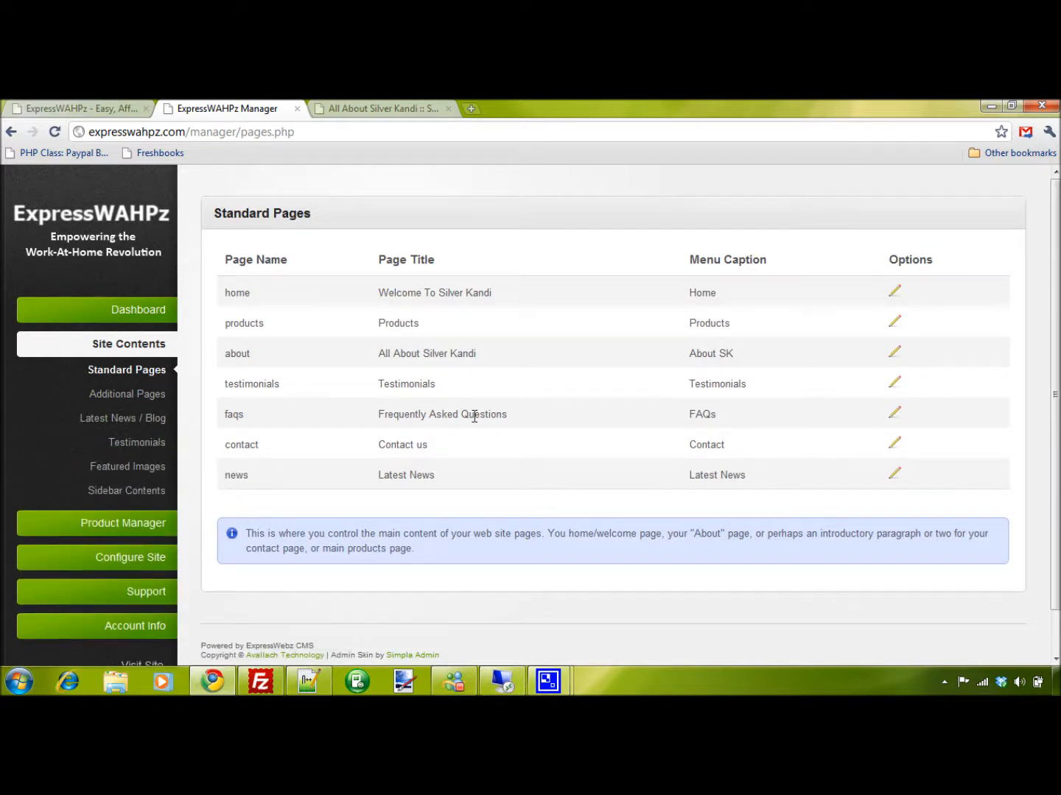